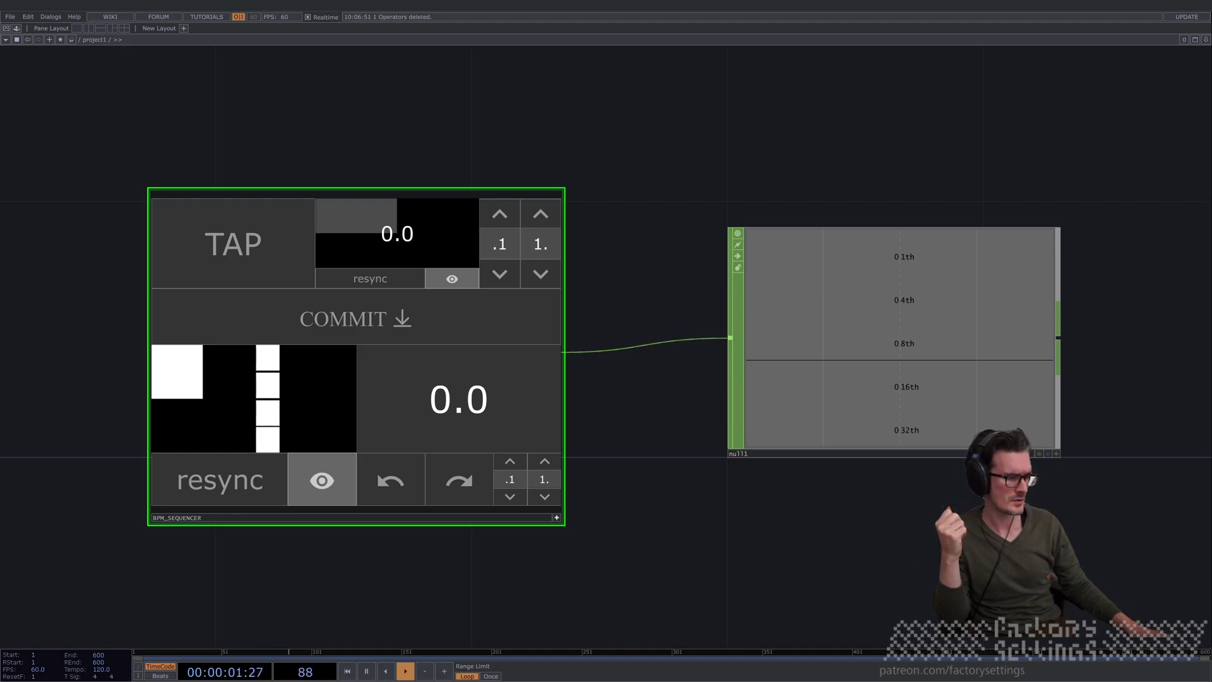
- Tap in a preview tempo of 135.2 BPM on the BPM sequencer and resync the preview beat
{"action": "left_click", "coordinate": [234, 246]}
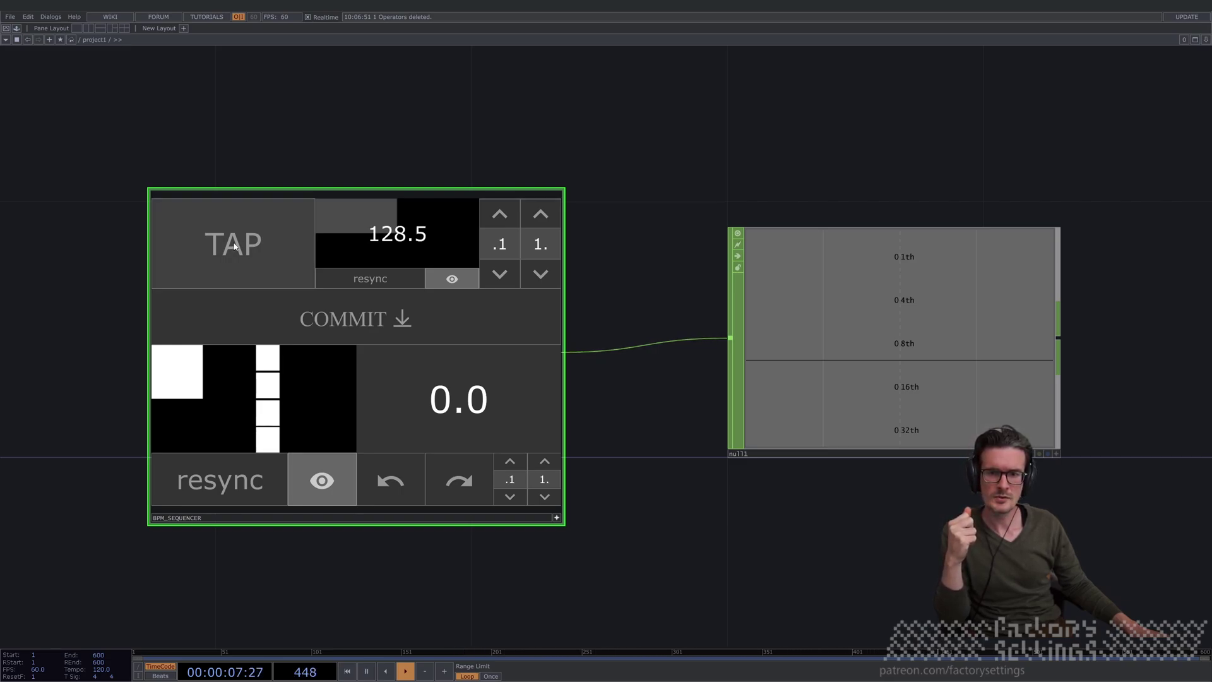
{"action": "left_click", "coordinate": [234, 246]}
{"action": "left_click", "coordinate": [234, 246]}
{"action": "left_click", "coordinate": [233, 246]}
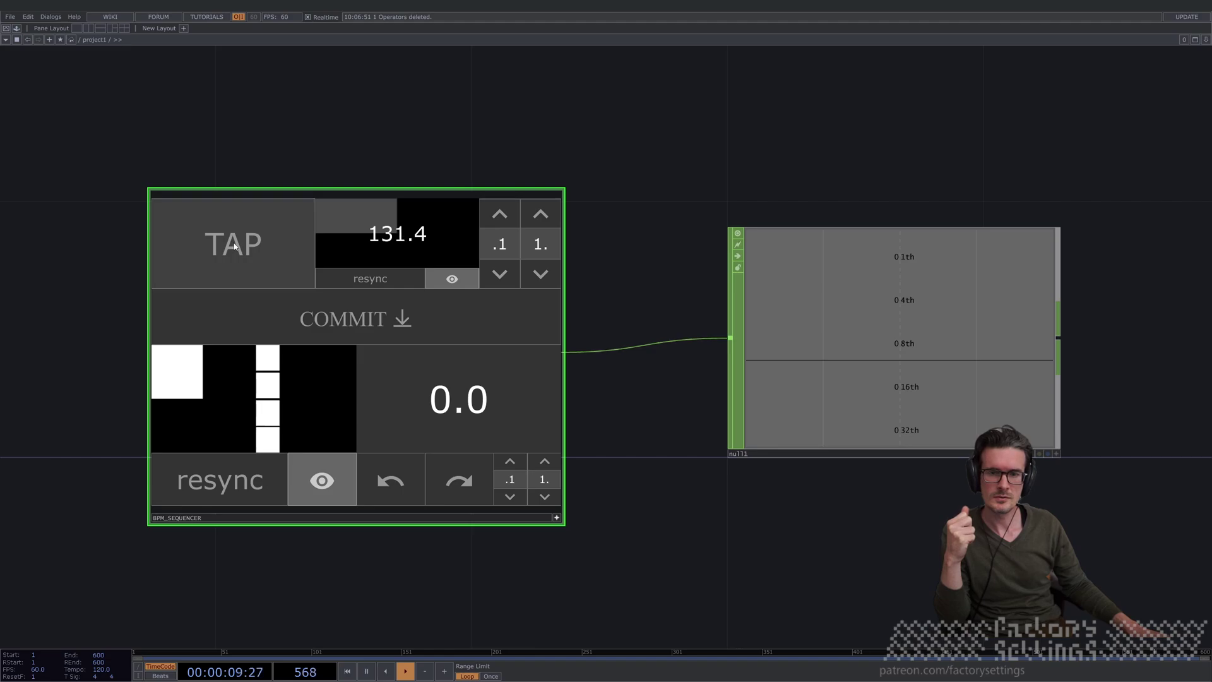
{"action": "left_click", "coordinate": [233, 247]}
{"action": "left_click", "coordinate": [234, 246]}
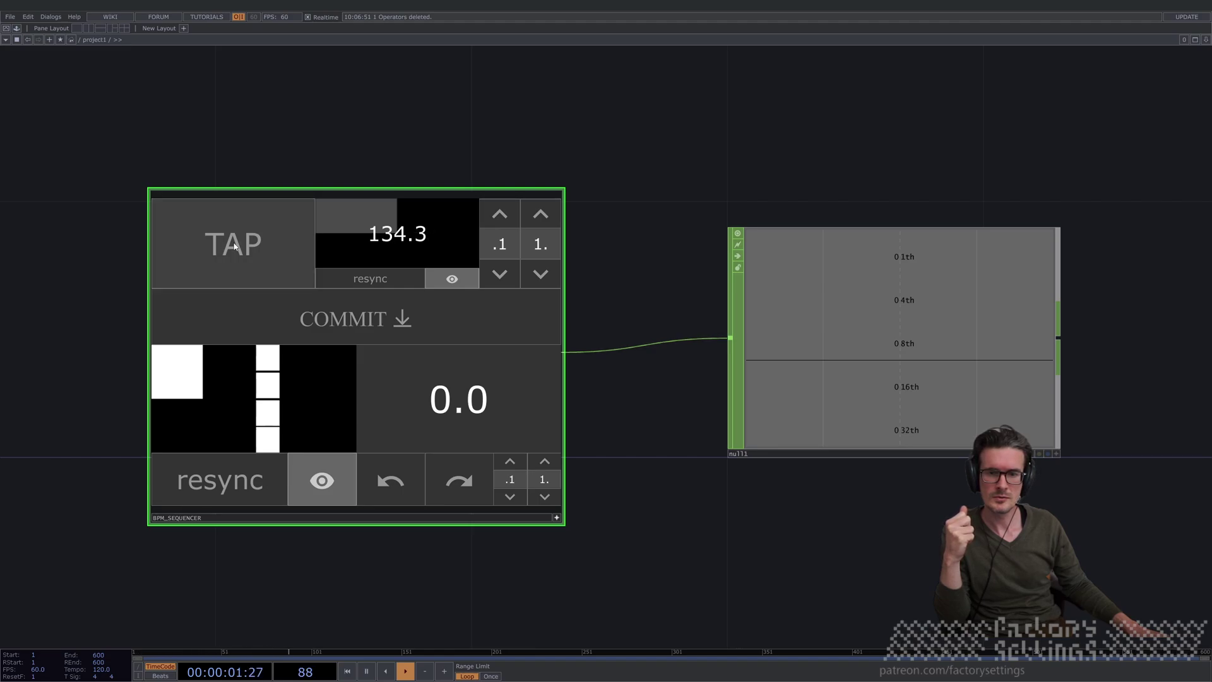
{"action": "left_click", "coordinate": [233, 246]}
{"action": "left_click", "coordinate": [234, 246]}
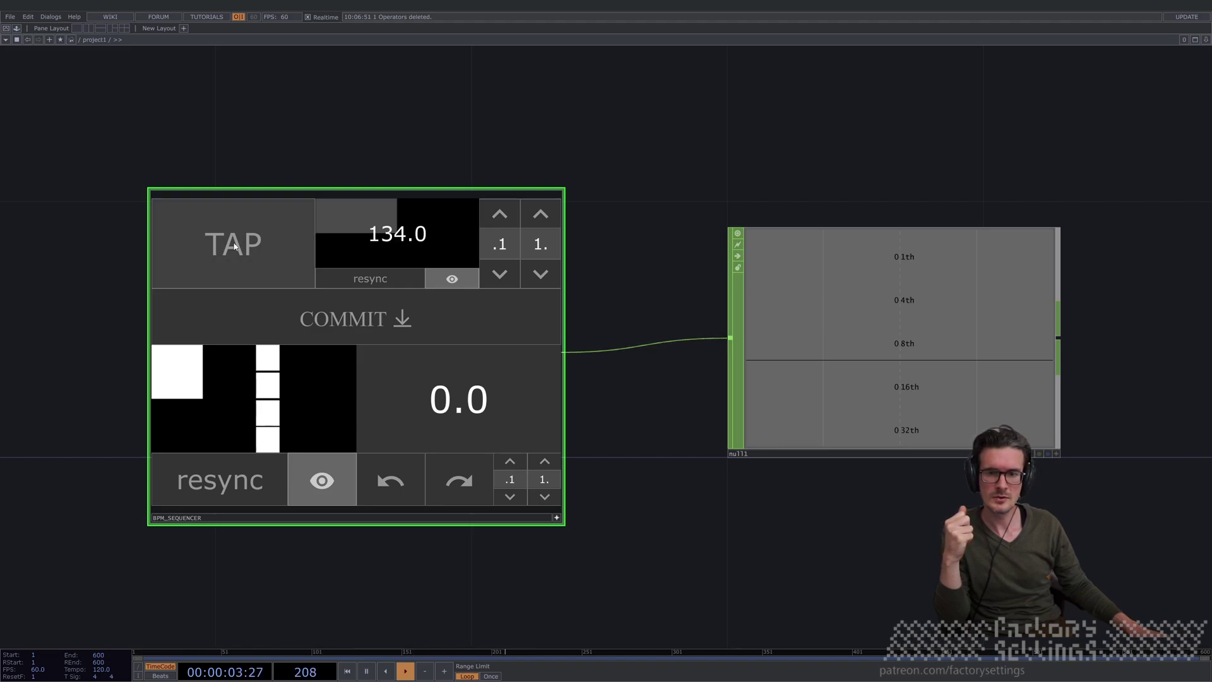
{"action": "left_click", "coordinate": [234, 246]}
{"action": "left_click", "coordinate": [233, 246]}
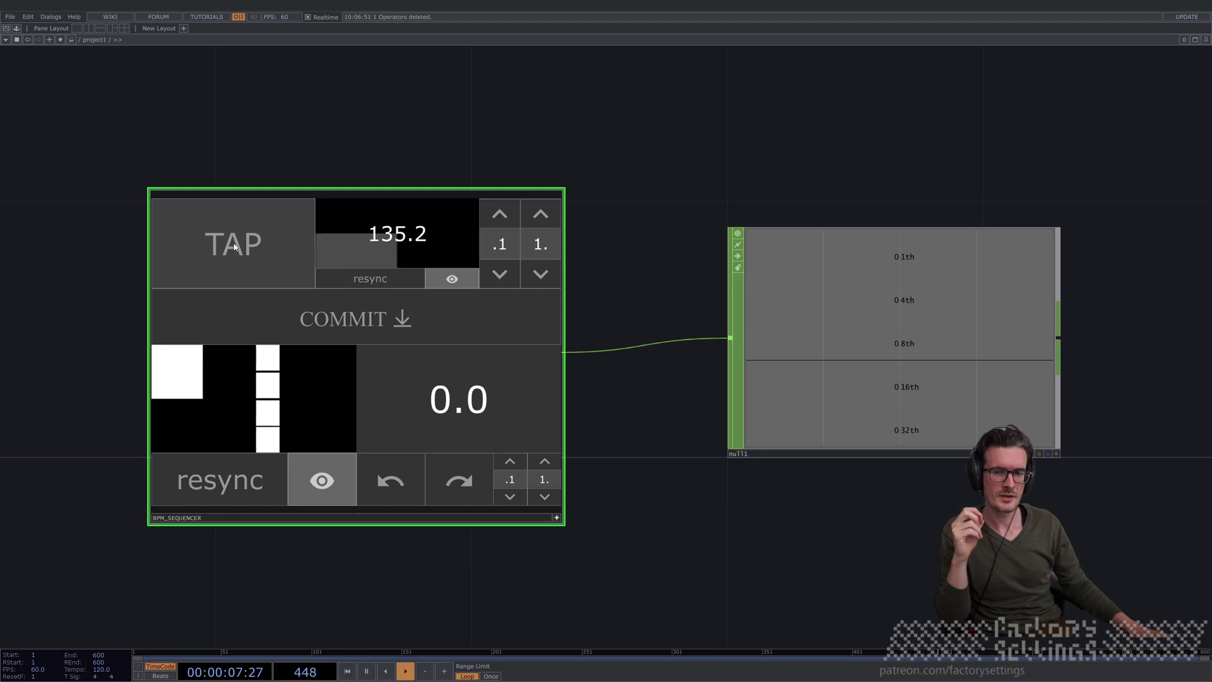
{"action": "left_click", "coordinate": [378, 284]}
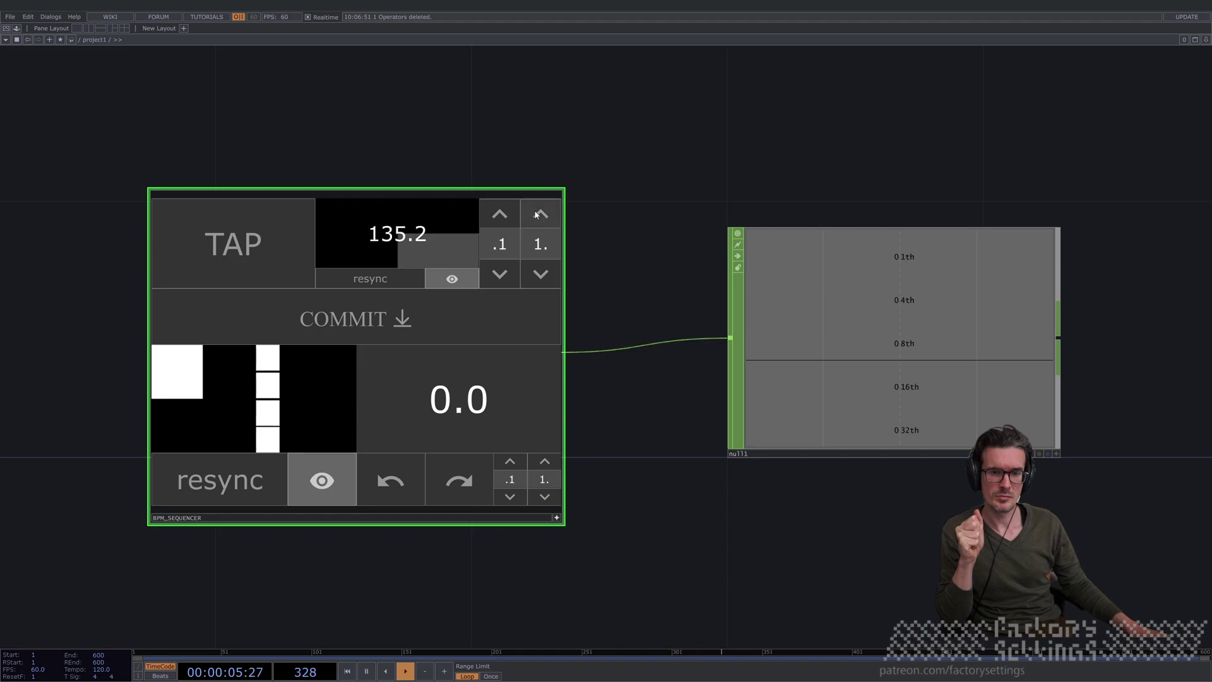
- Lower the tapped preview tempo to 135.0 BPM and commit it to the main sequencer
{"action": "left_click", "coordinate": [503, 275]}
{"action": "left_click", "coordinate": [503, 275]}
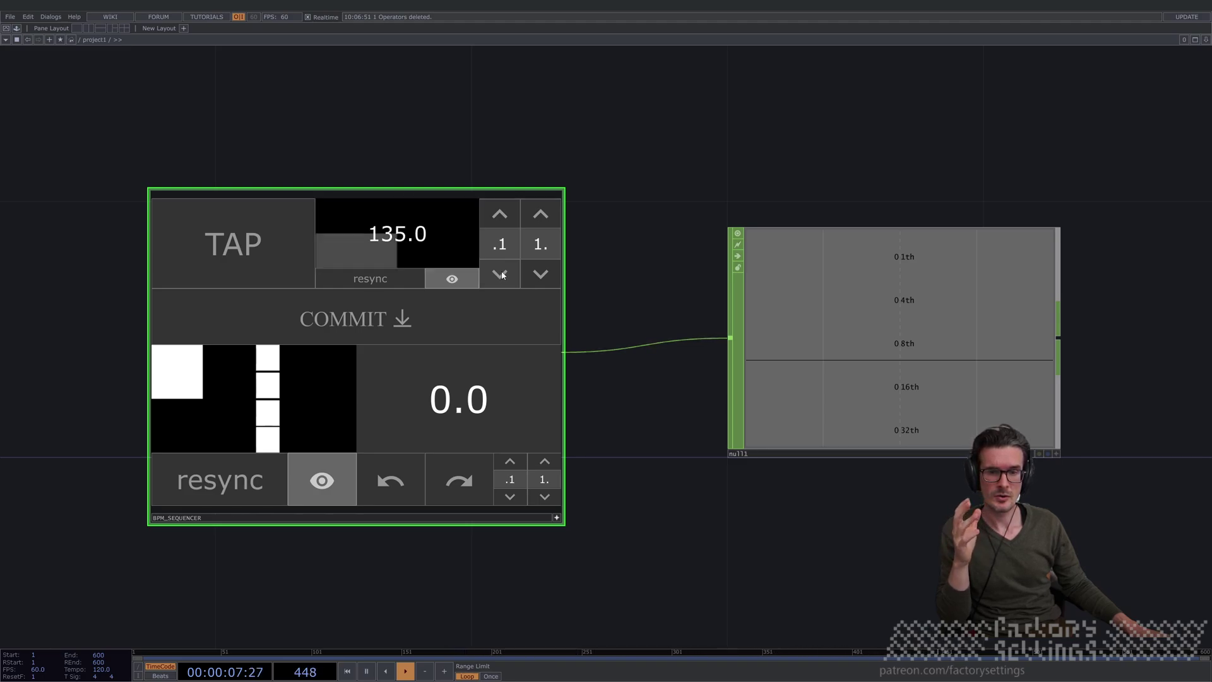
{"action": "left_click", "coordinate": [363, 323]}
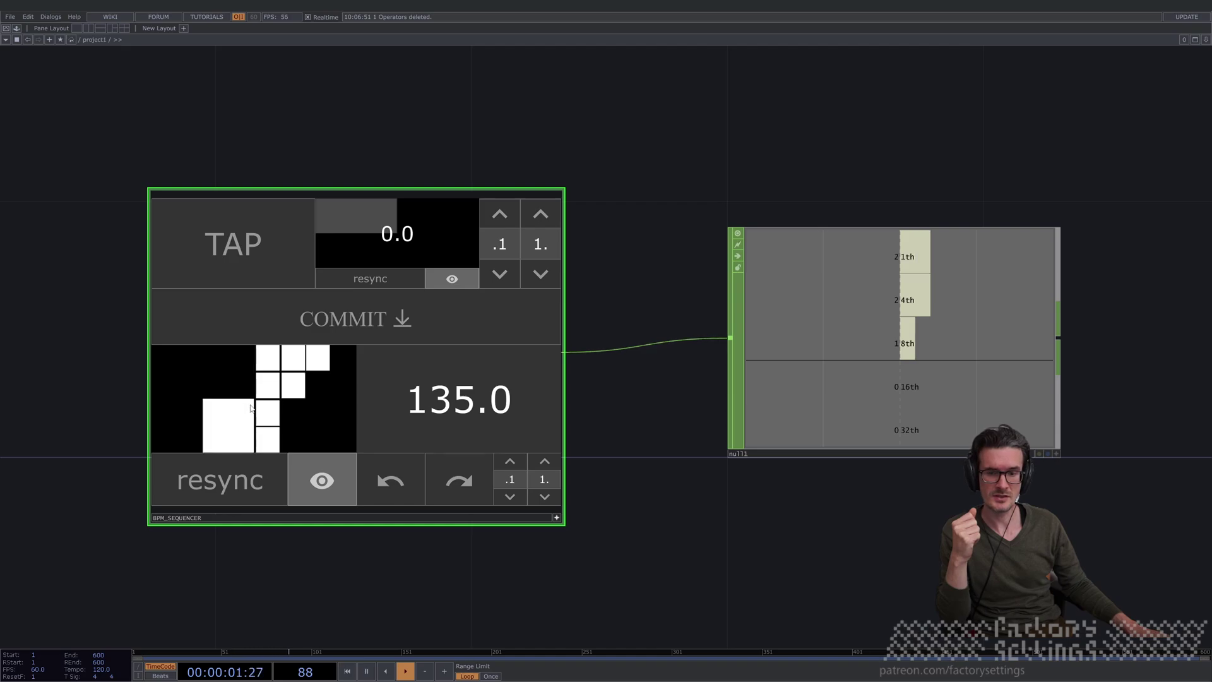
- Resync the running main sequence twice and toggle its beat display off and back on
{"action": "left_click", "coordinate": [221, 485]}
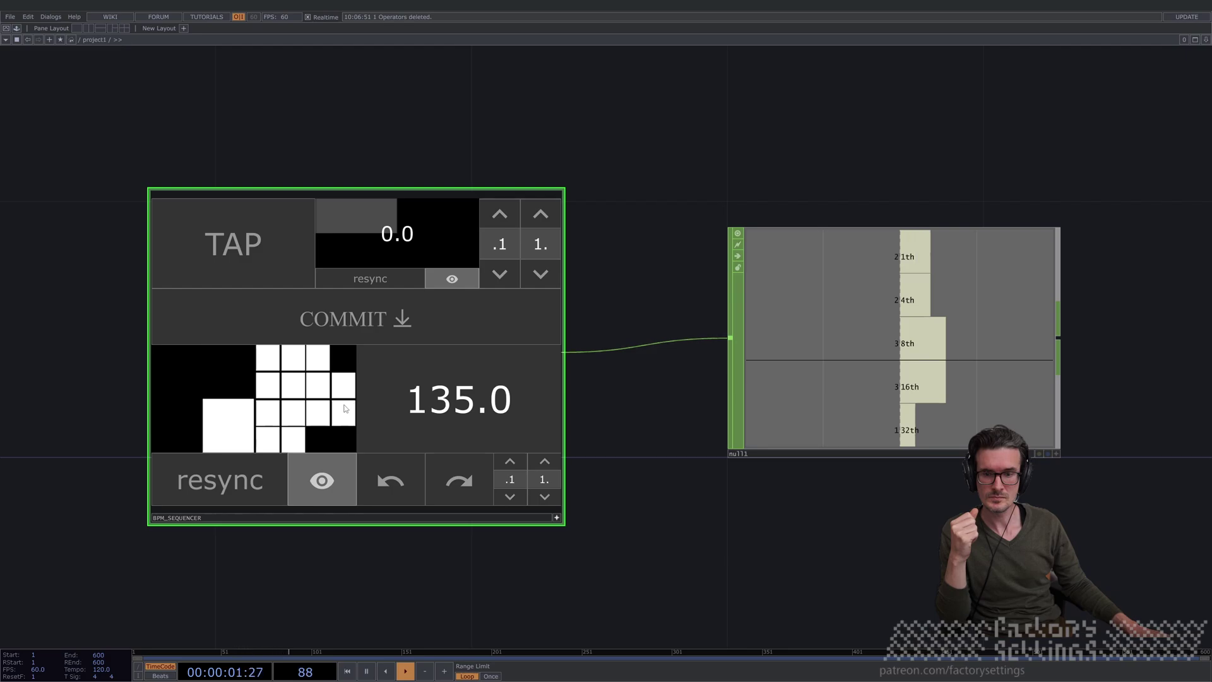
{"action": "left_click", "coordinate": [221, 486]}
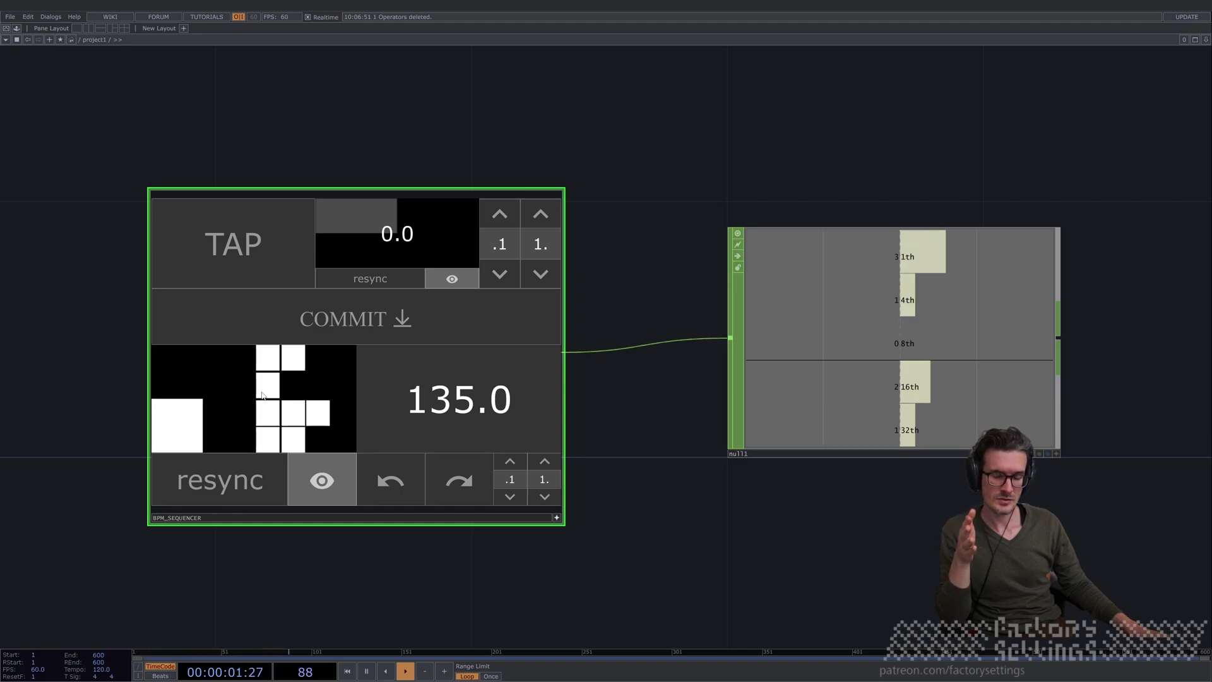
{"action": "left_click", "coordinate": [320, 482]}
{"action": "left_click", "coordinate": [322, 482]}
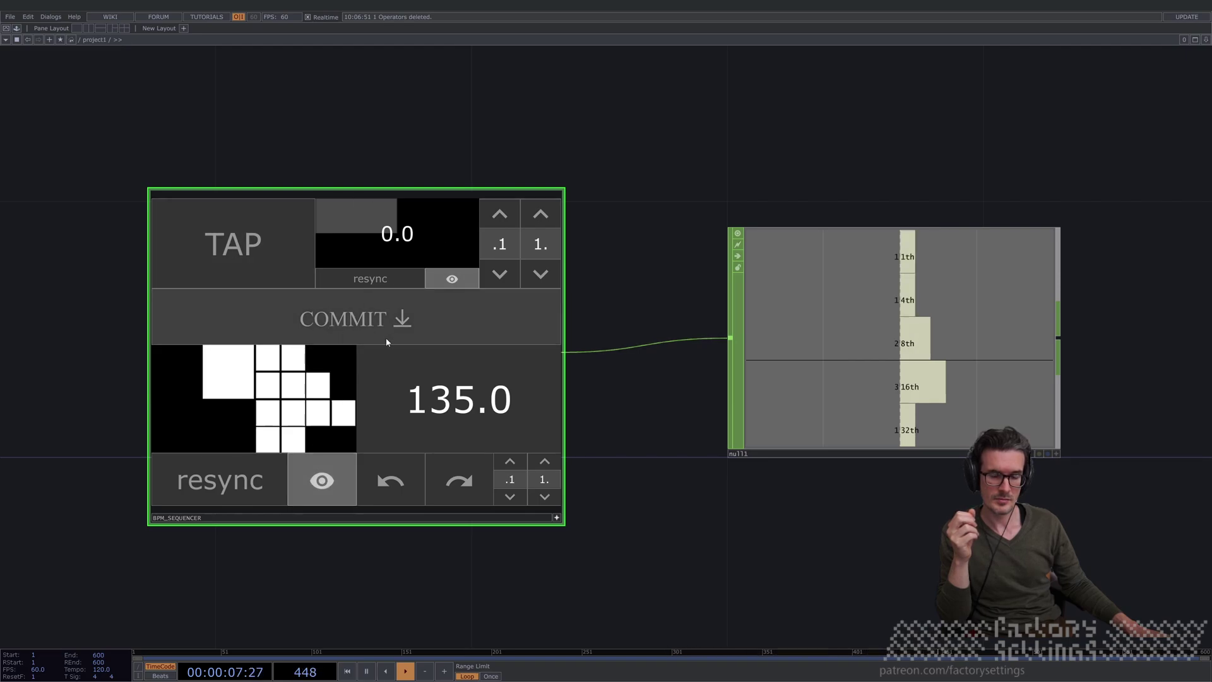
{"action": "left_click", "coordinate": [418, 318]}
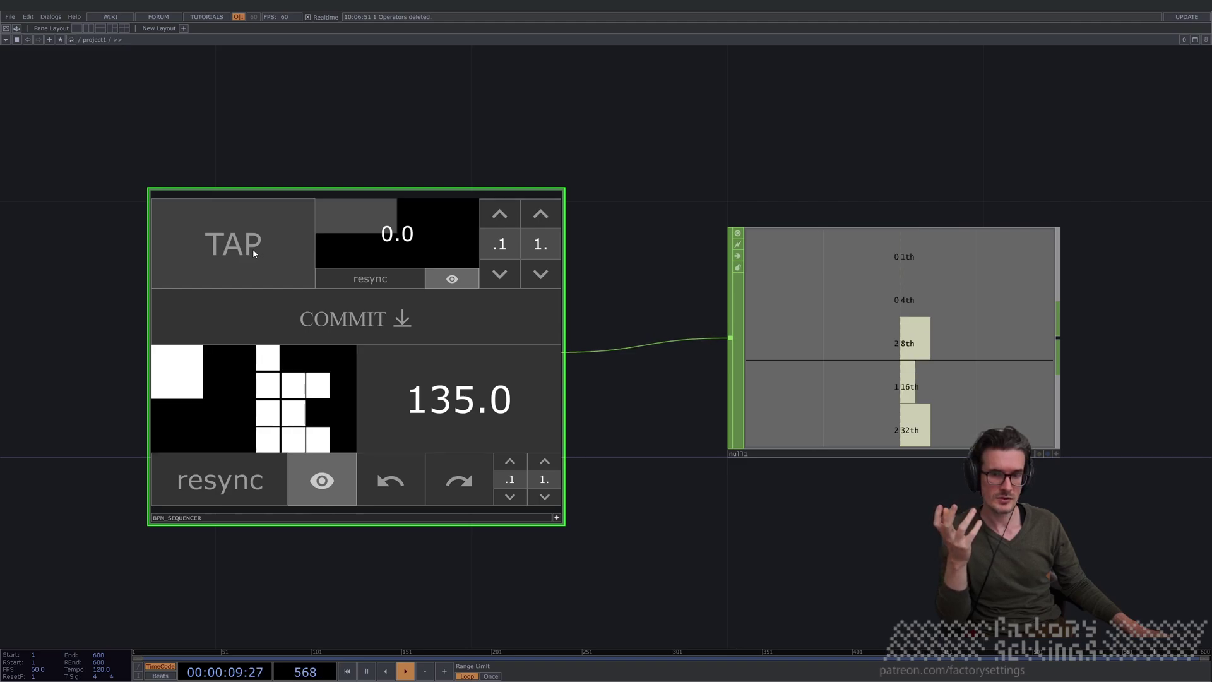
- Tap in and commit a new tempo of 156.5 BPM while the main beat display is temporarily hidden
{"action": "left_click", "coordinate": [321, 483]}
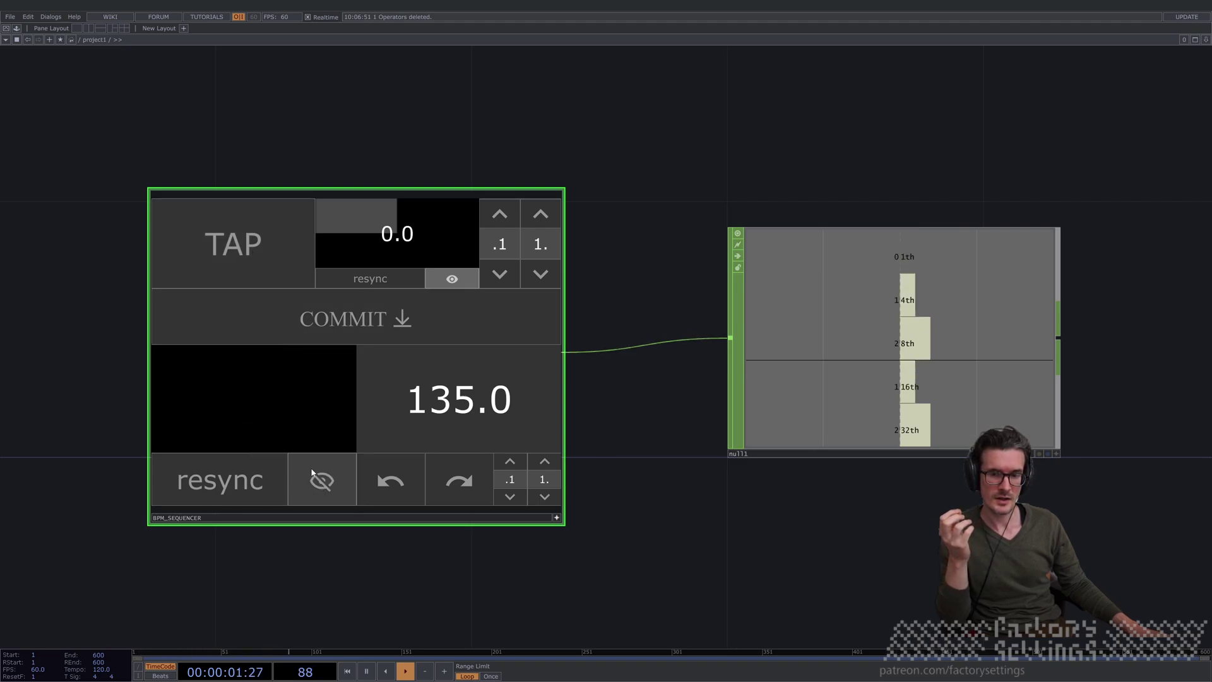
{"action": "left_click", "coordinate": [241, 253]}
{"action": "left_click", "coordinate": [241, 254]}
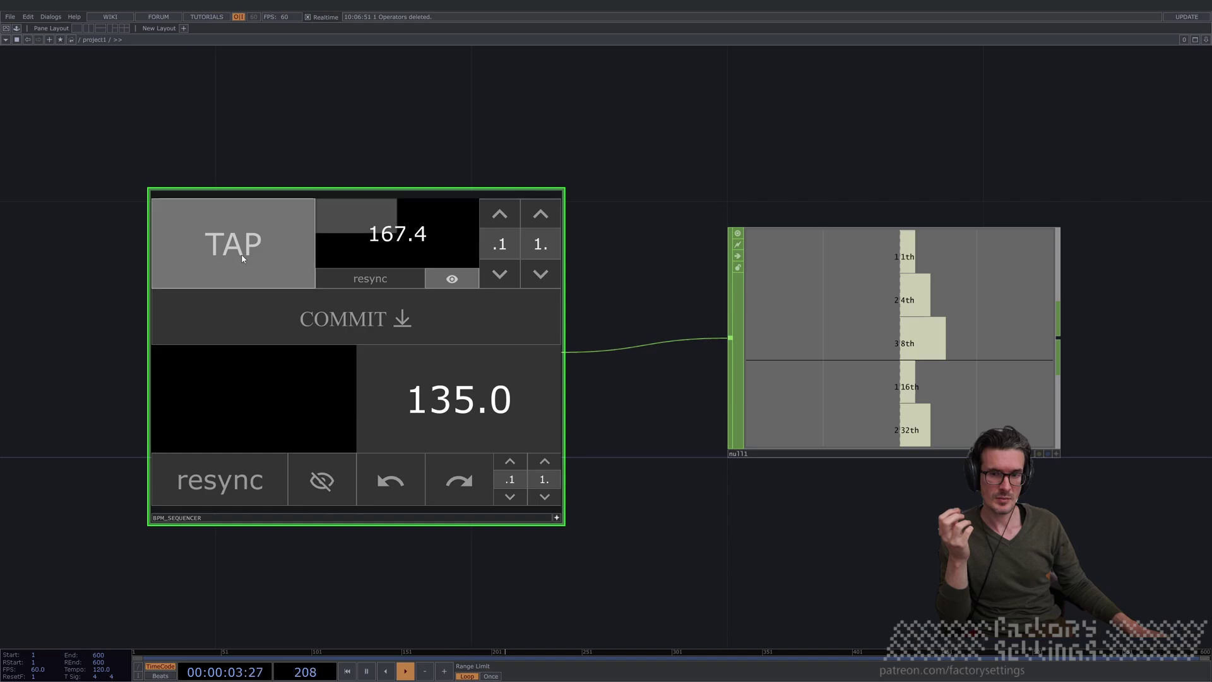
{"action": "left_click", "coordinate": [241, 256]}
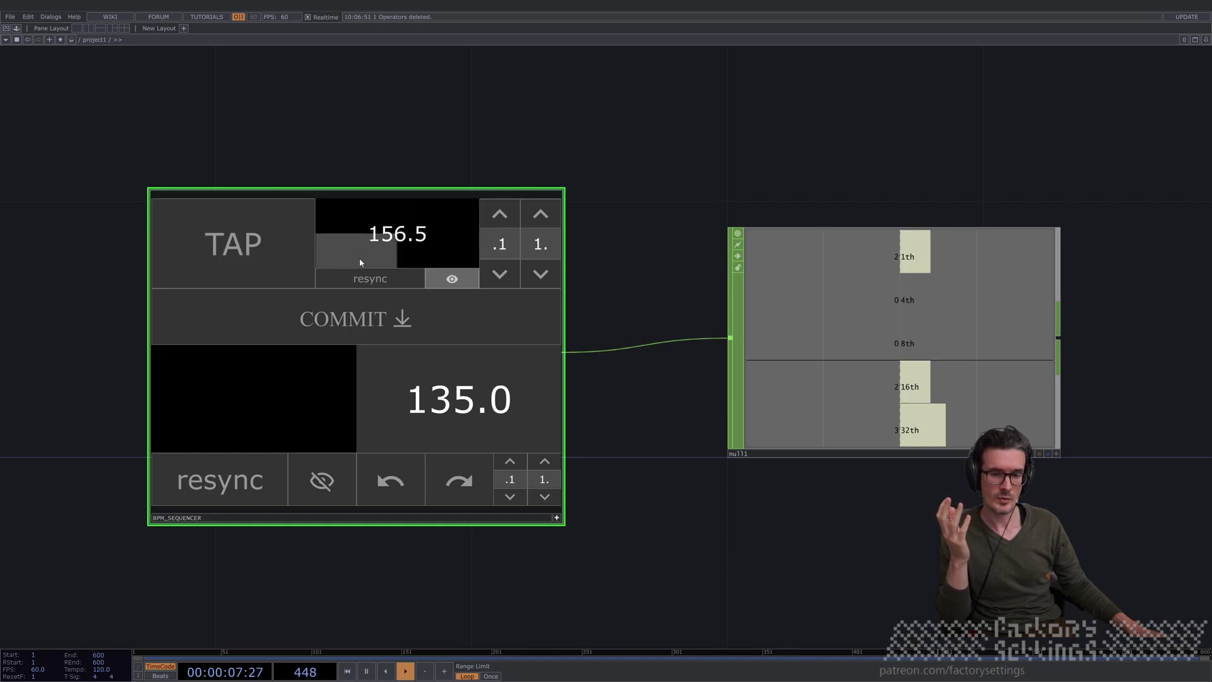
{"action": "left_click", "coordinate": [379, 319]}
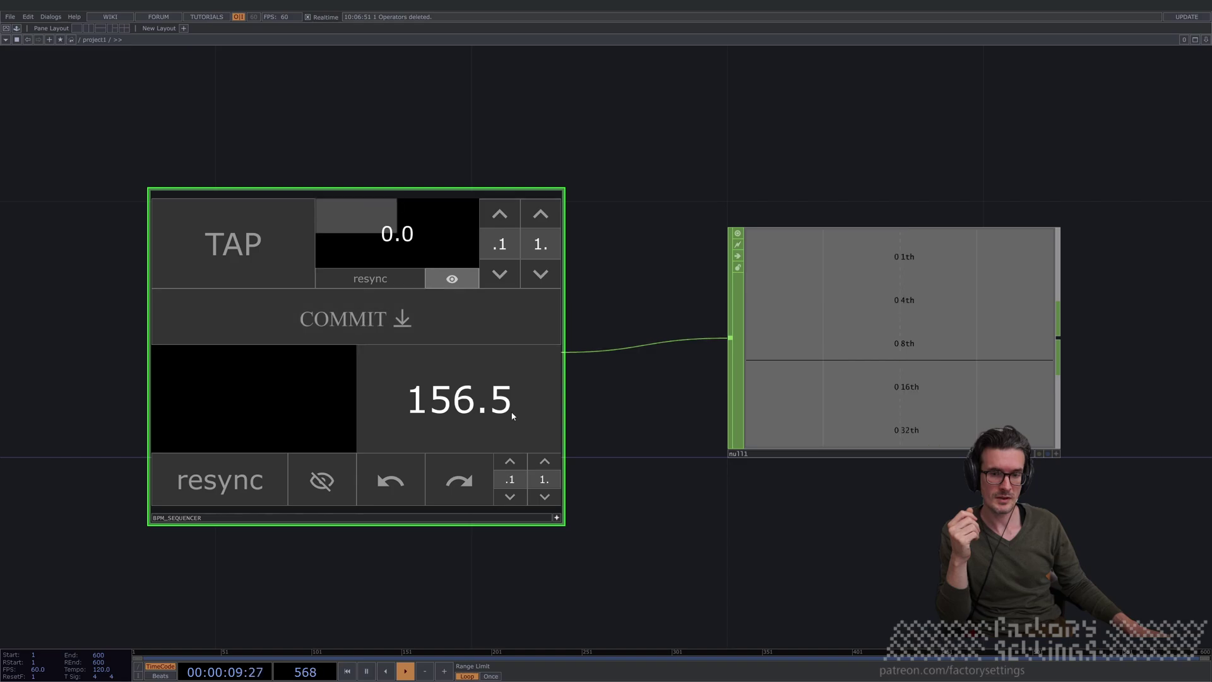
{"action": "left_click", "coordinate": [301, 483]}
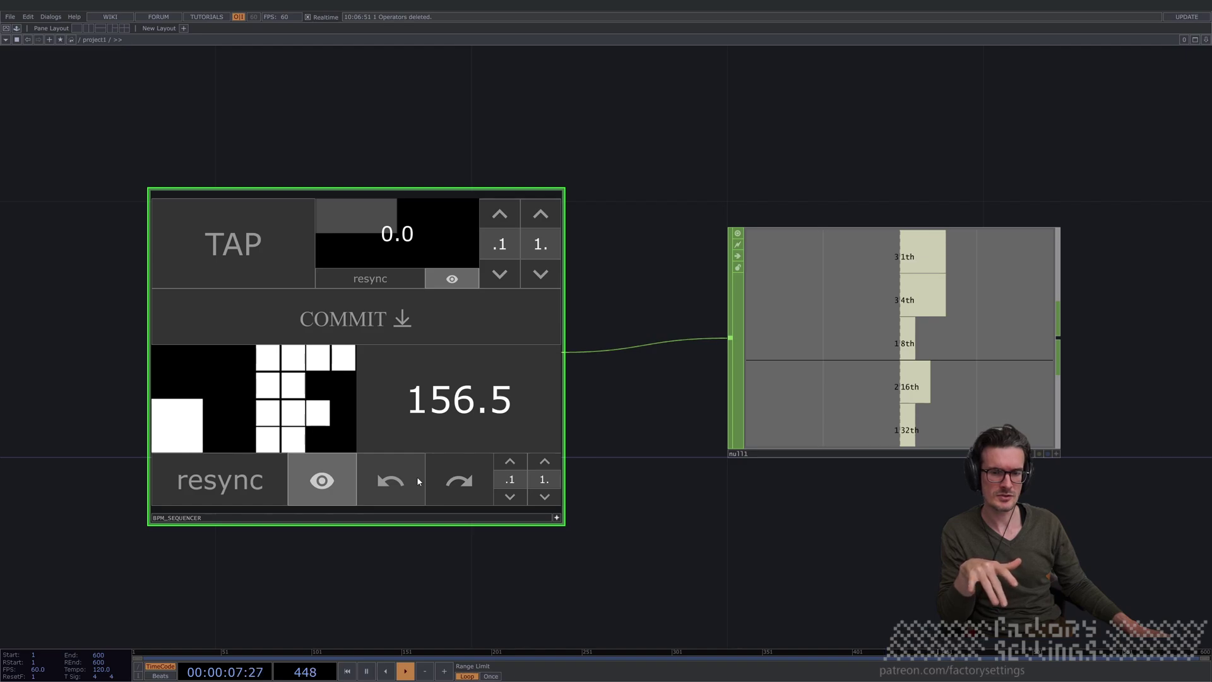
- Nudge the running main sequence momentarily faster twice, slower once, and faster once more
{"action": "left_click", "coordinate": [459, 483]}
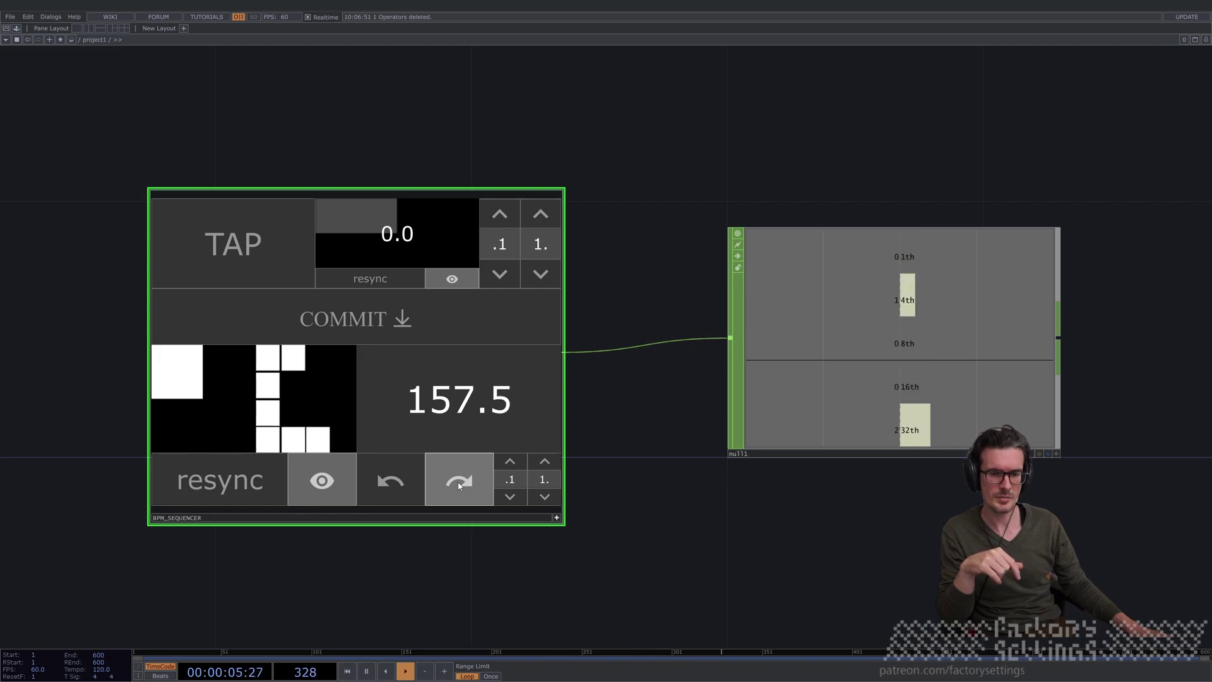
{"action": "left_click", "coordinate": [459, 483]}
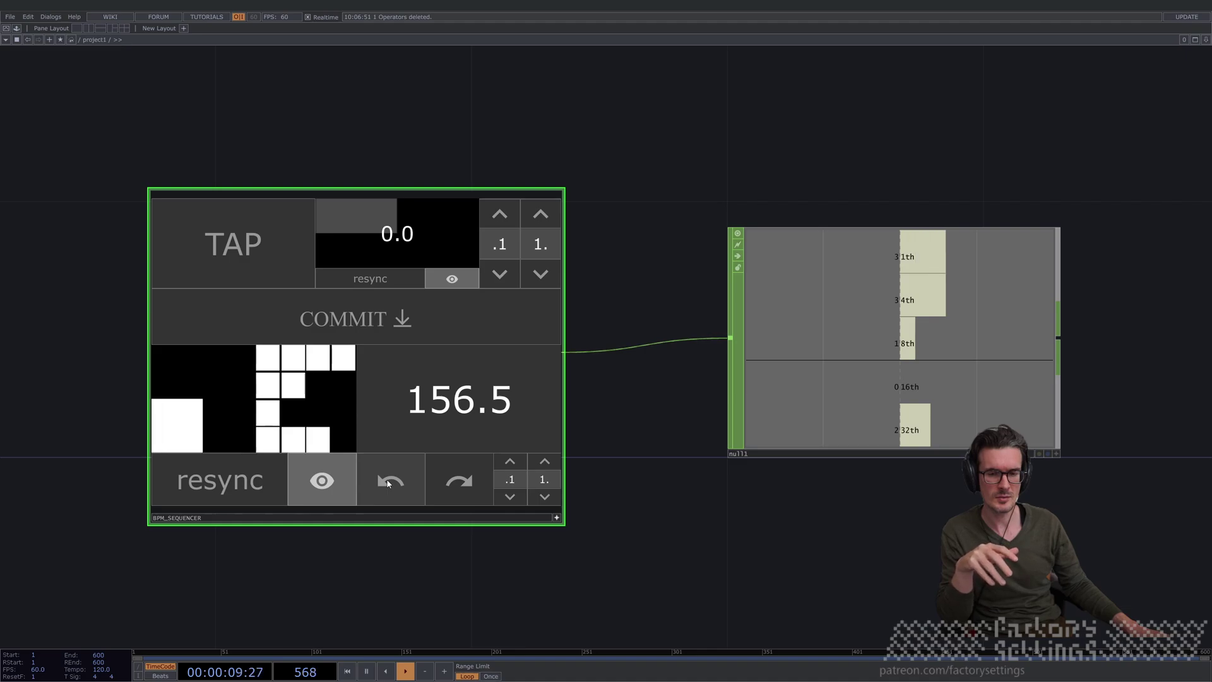
{"action": "left_click", "coordinate": [391, 483]}
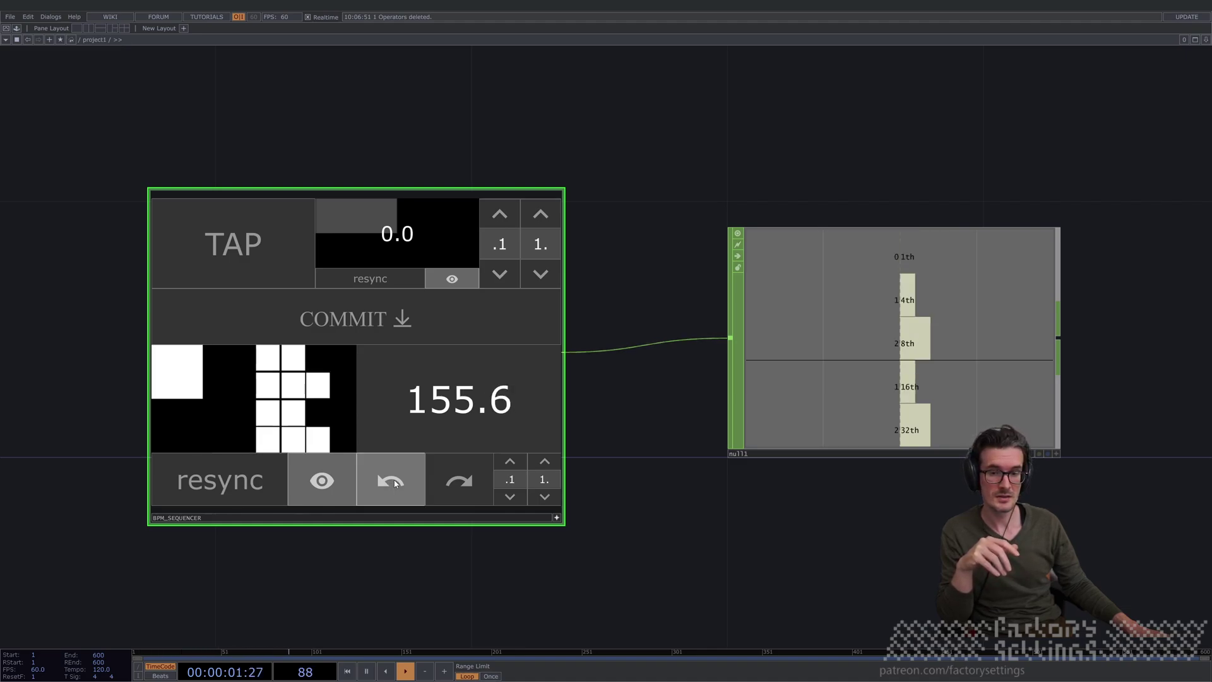
{"action": "left_click", "coordinate": [454, 480]}
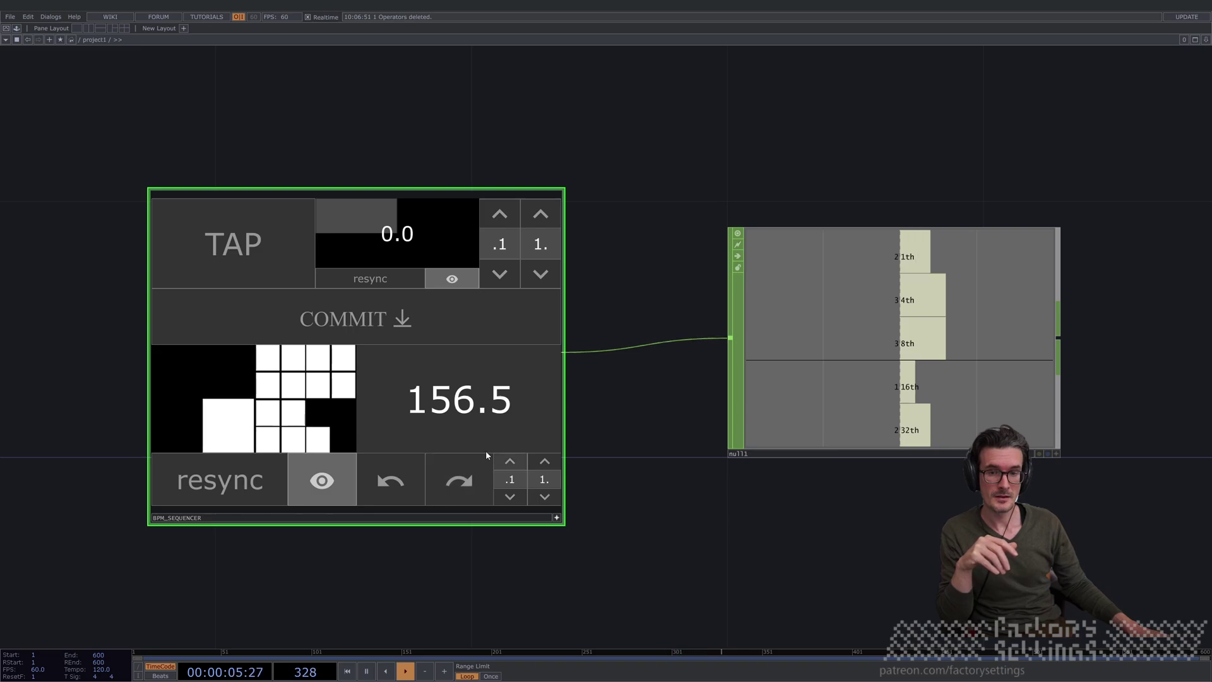
- Try the committed tempo's fine 0.1 BPM and coarse 1 BPM adjustments, ending at 156.5 BPM
{"action": "left_click", "coordinate": [510, 462]}
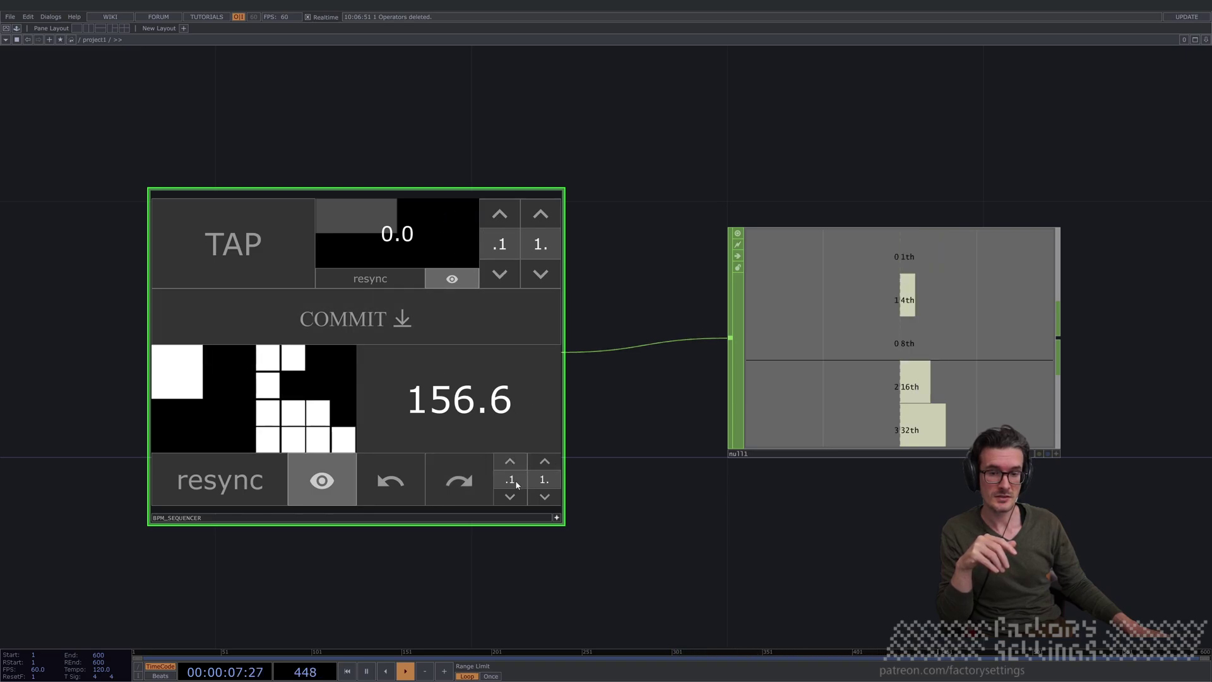
{"action": "left_click", "coordinate": [511, 494]}
{"action": "left_click", "coordinate": [544, 459]}
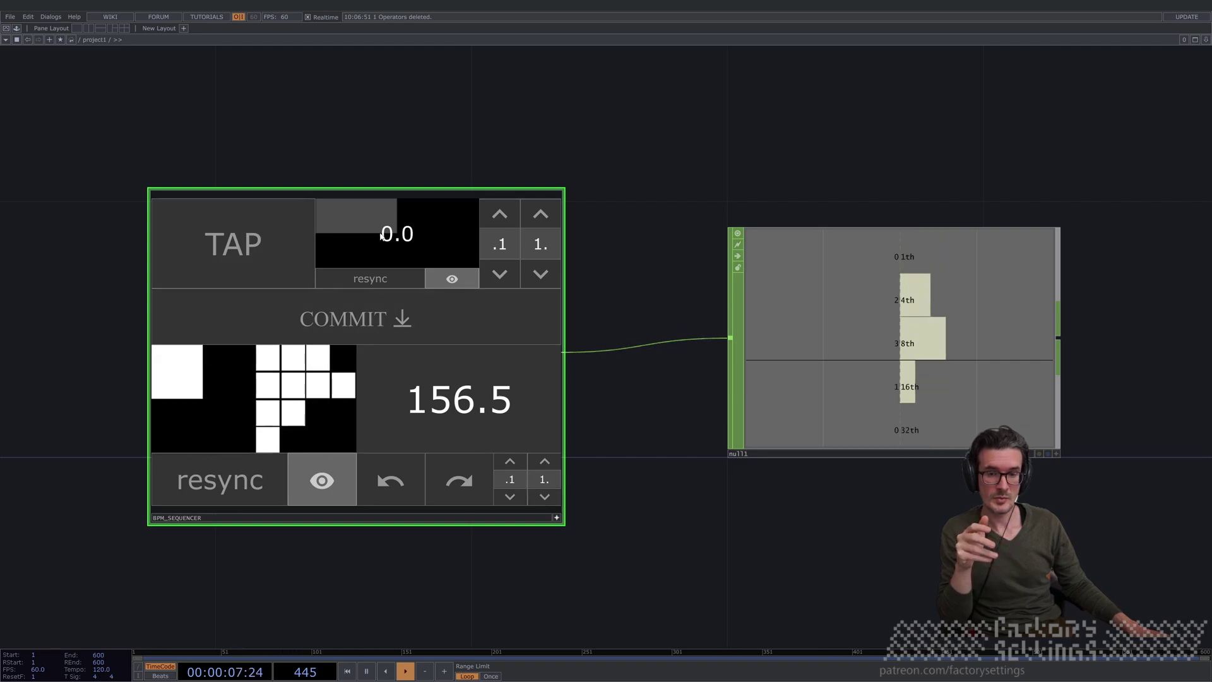
- Clear the committed tempo with an empty commit and replace it with a newly tapped tempo of 137.2 BPM
{"action": "left_click", "coordinate": [373, 320]}
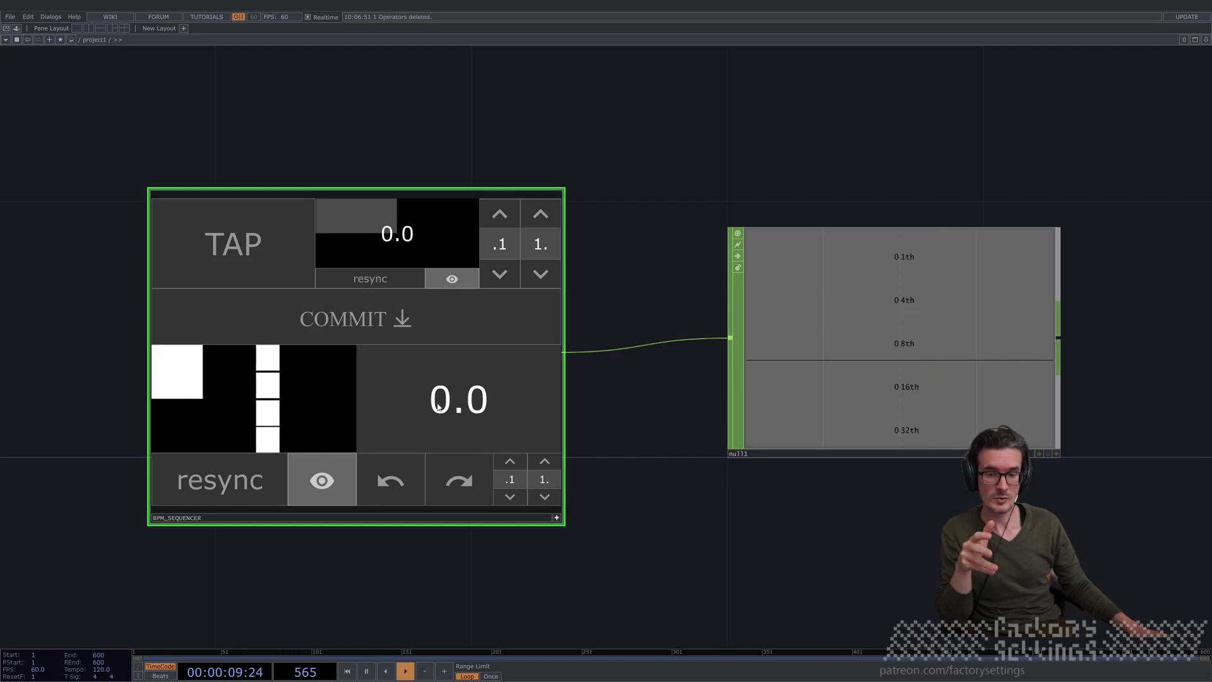
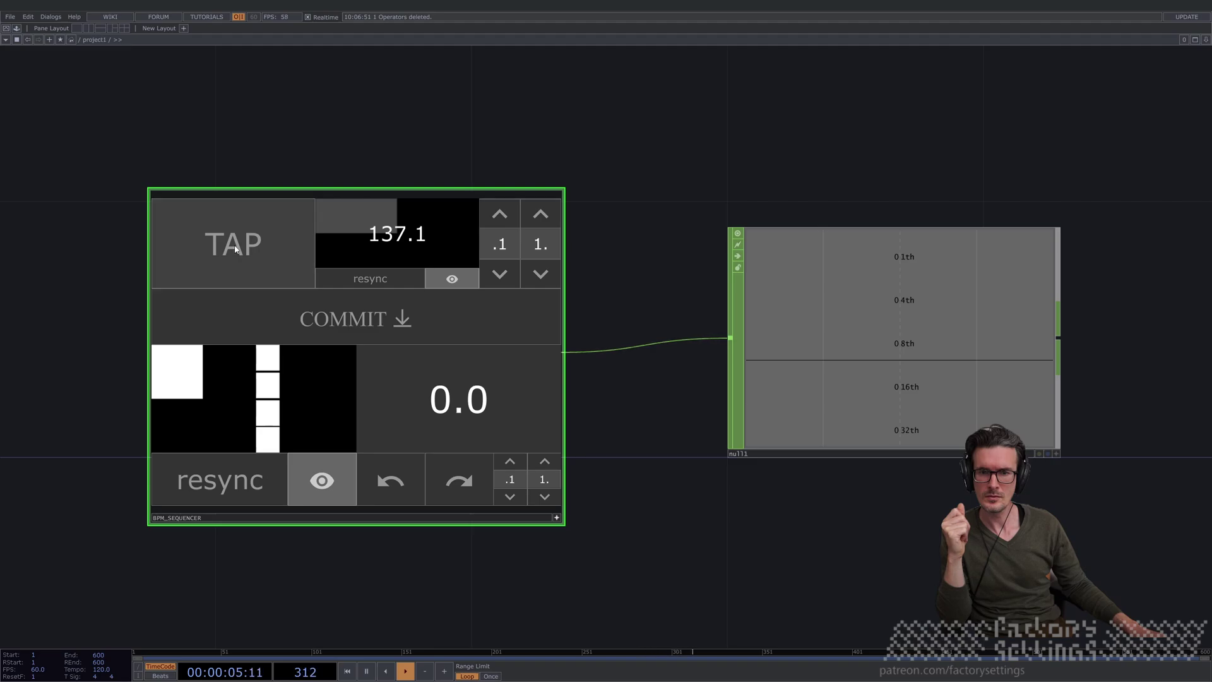
{"action": "left_click", "coordinate": [235, 250]}
{"action": "left_click", "coordinate": [235, 249]}
{"action": "left_click", "coordinate": [235, 249]}
{"action": "left_click", "coordinate": [235, 249]}
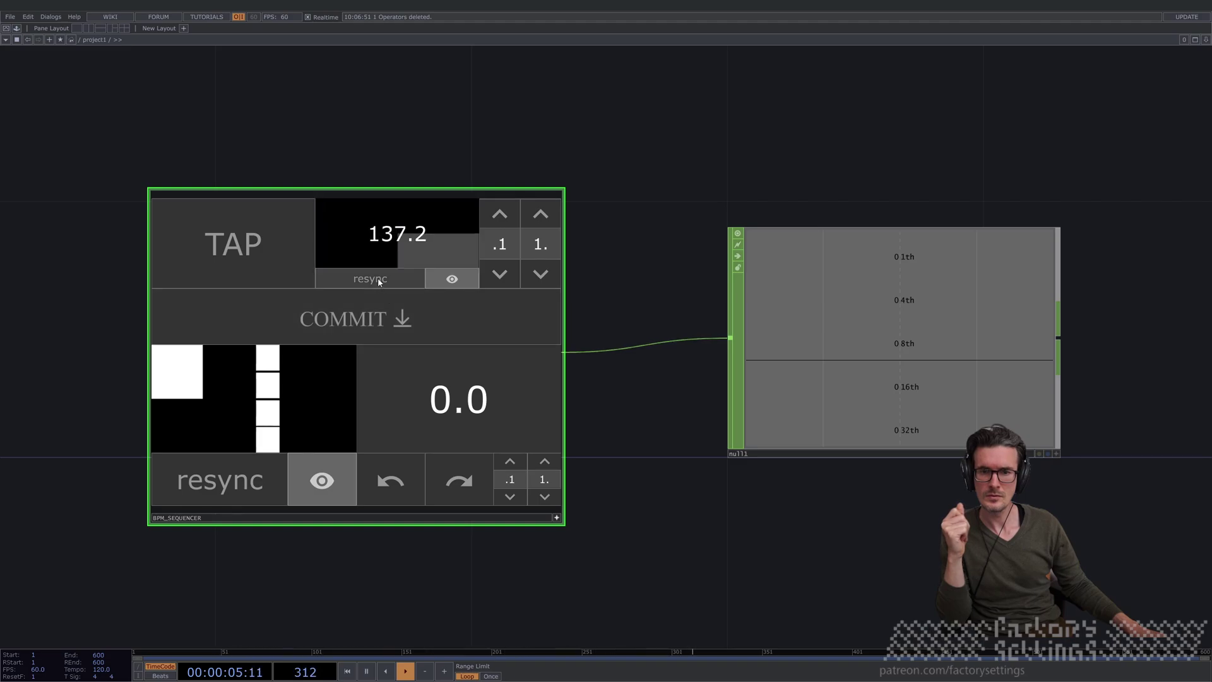
{"action": "left_click", "coordinate": [374, 322]}
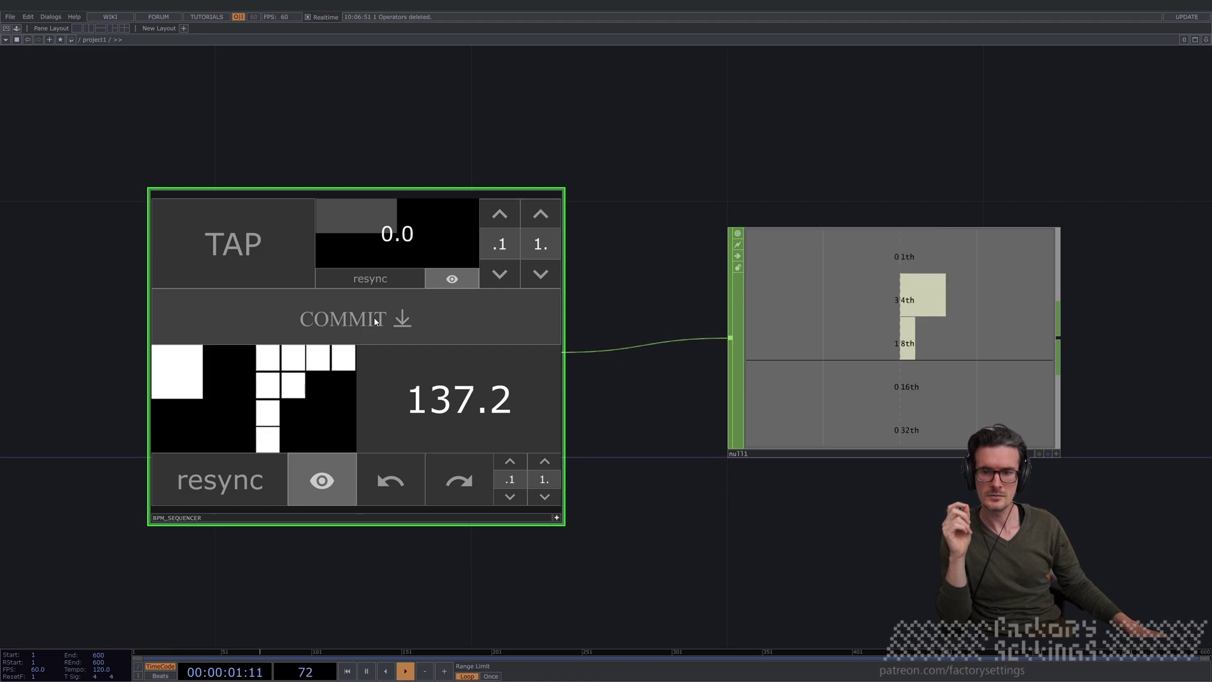
- Resync the main sequence to the beat and clear the committed tempo to 0.0 with an empty commit
{"action": "left_click", "coordinate": [379, 321]}
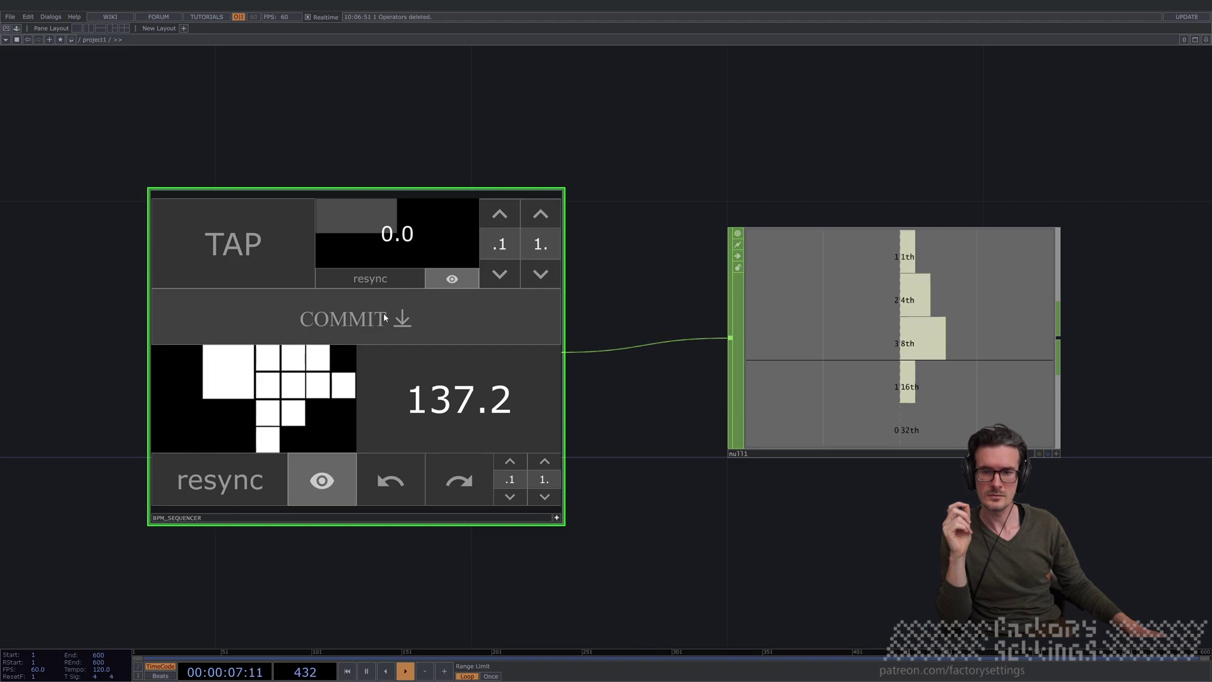
{"action": "left_click", "coordinate": [220, 481]}
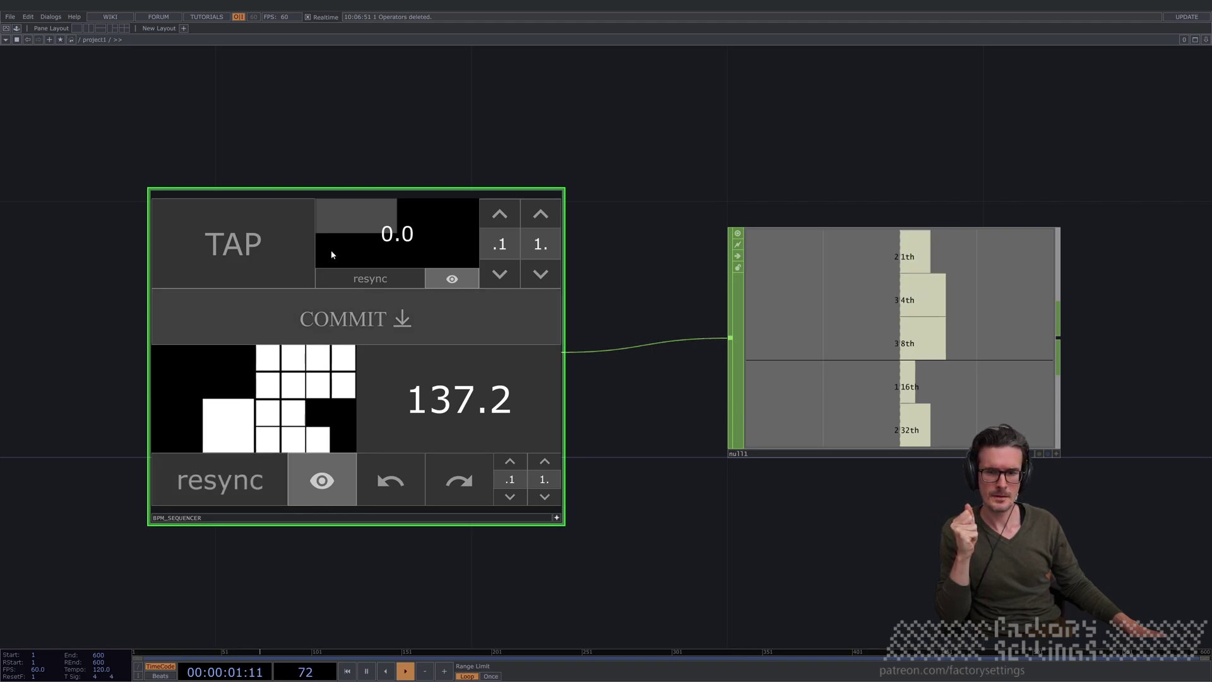
{"action": "left_click", "coordinate": [370, 317]}
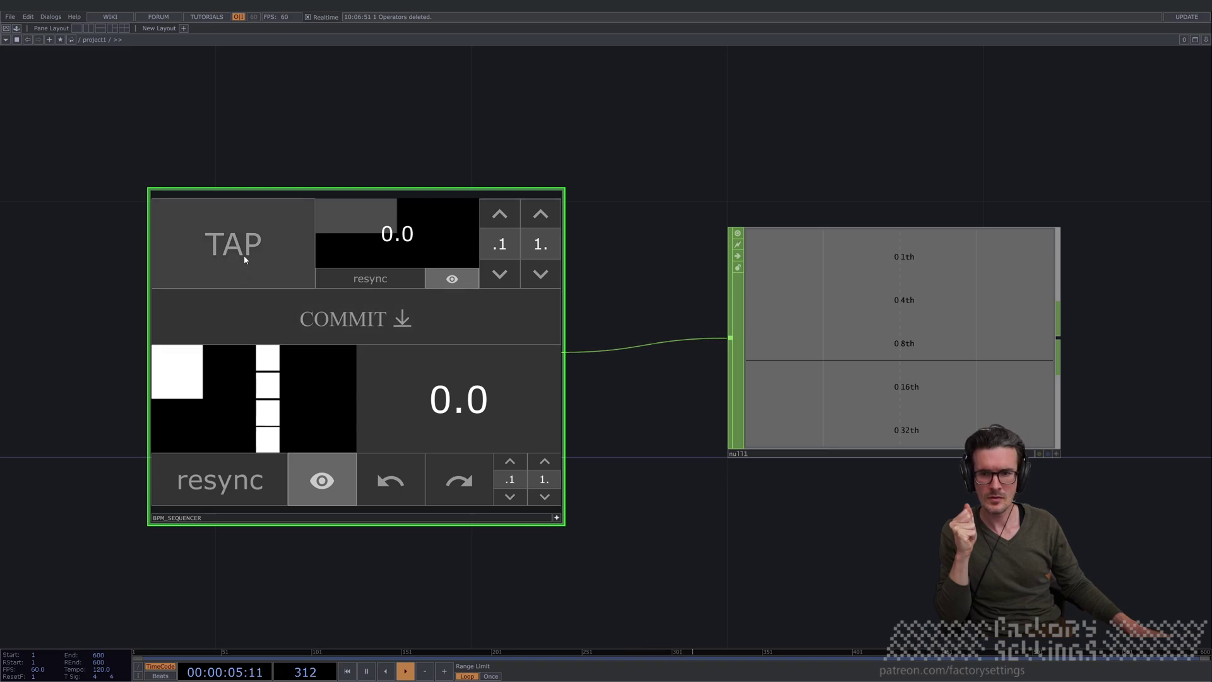
- Tap in a faster tempo of 171.8 BPM and commit it to the main sequencer
{"action": "left_click", "coordinate": [227, 245]}
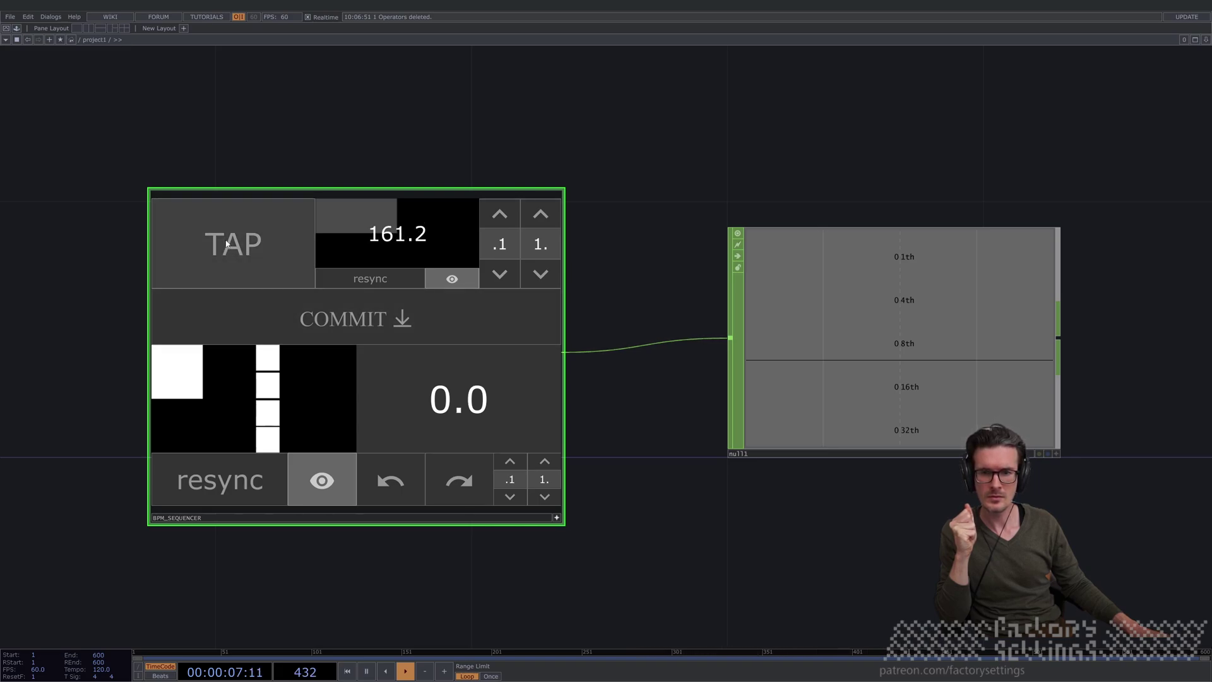
{"action": "left_click", "coordinate": [227, 244]}
{"action": "left_click", "coordinate": [227, 244]}
{"action": "left_click", "coordinate": [226, 245]}
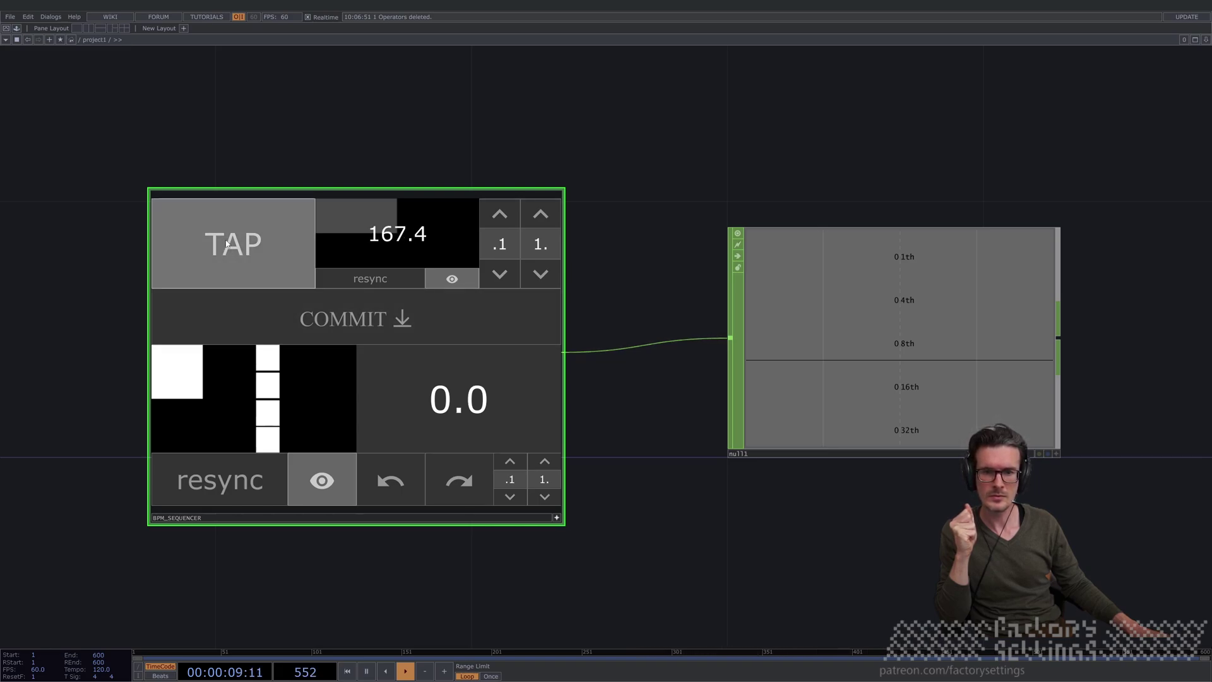
{"action": "left_click", "coordinate": [226, 244]}
{"action": "left_click", "coordinate": [227, 245]}
{"action": "left_click", "coordinate": [227, 244]}
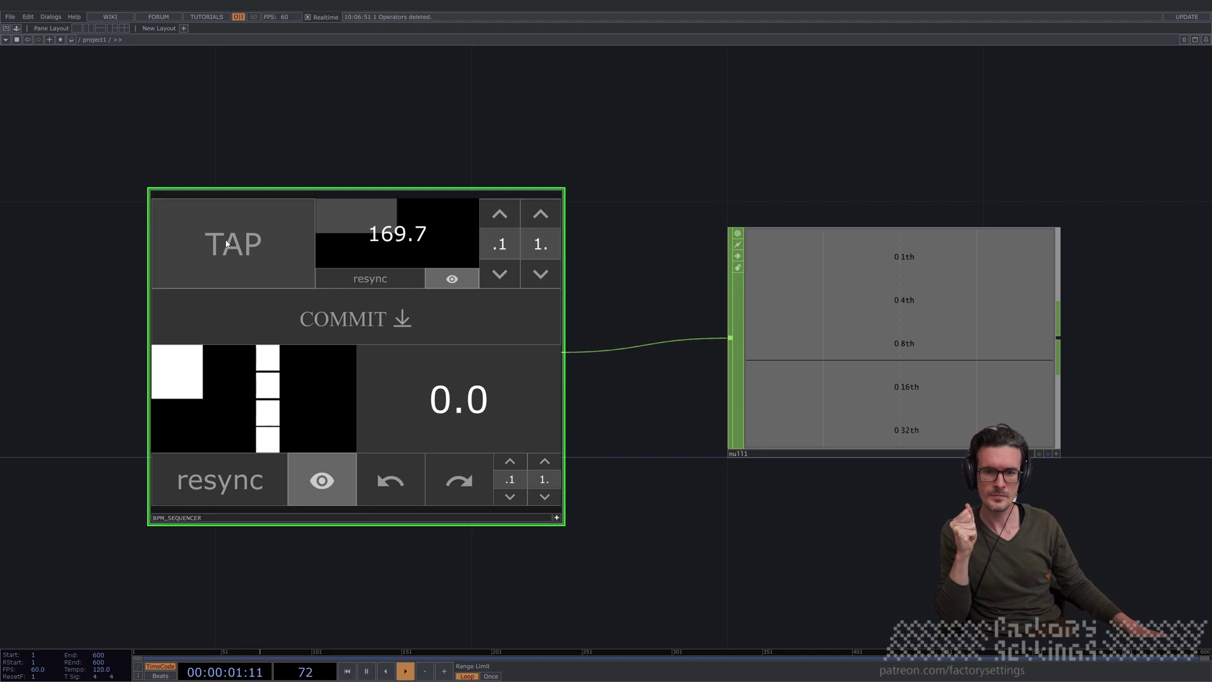
{"action": "left_click", "coordinate": [226, 244]}
{"action": "left_click", "coordinate": [226, 245]}
{"action": "left_click", "coordinate": [226, 245]}
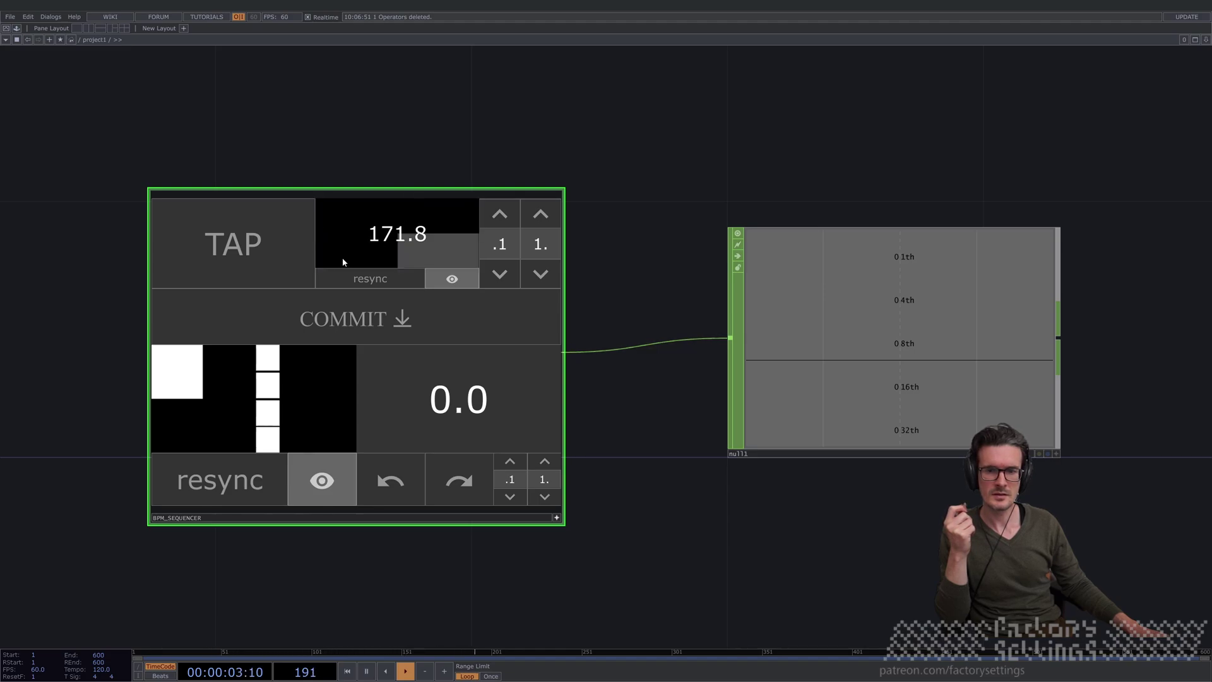
{"action": "left_click", "coordinate": [361, 321]}
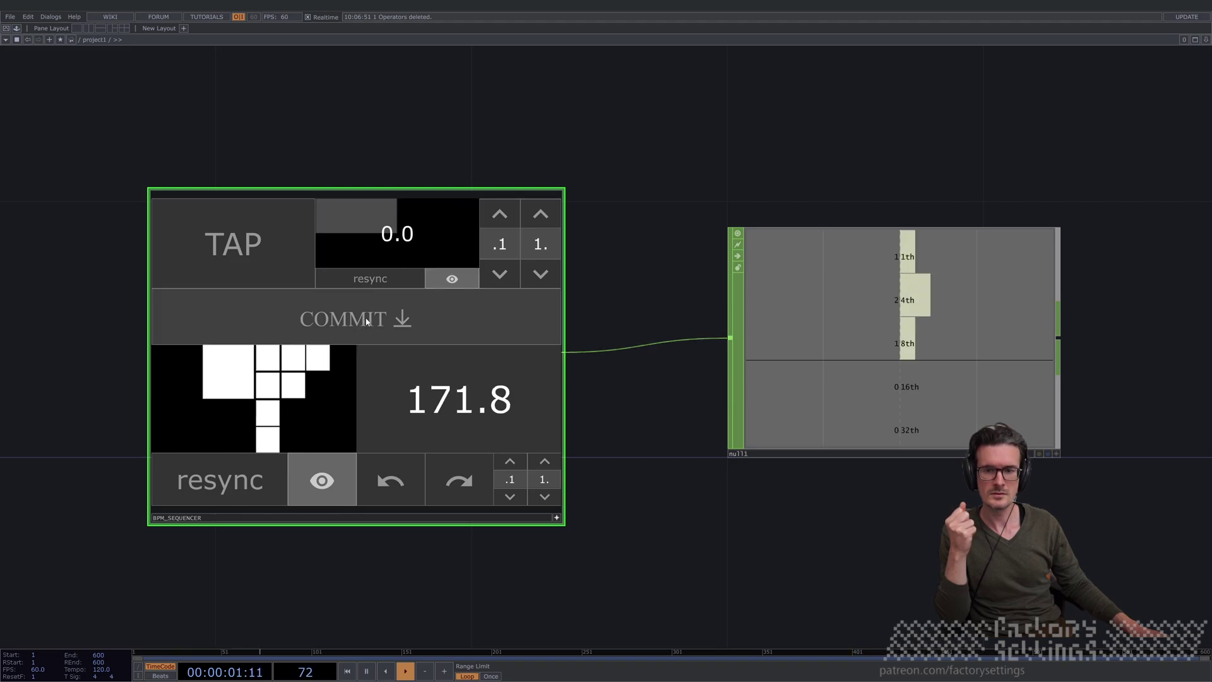
- Resync the main sequencer to the beat, and reset its committed 171.8 BPM tempo to 0.0 with an empty commit
{"action": "left_click", "coordinate": [235, 487]}
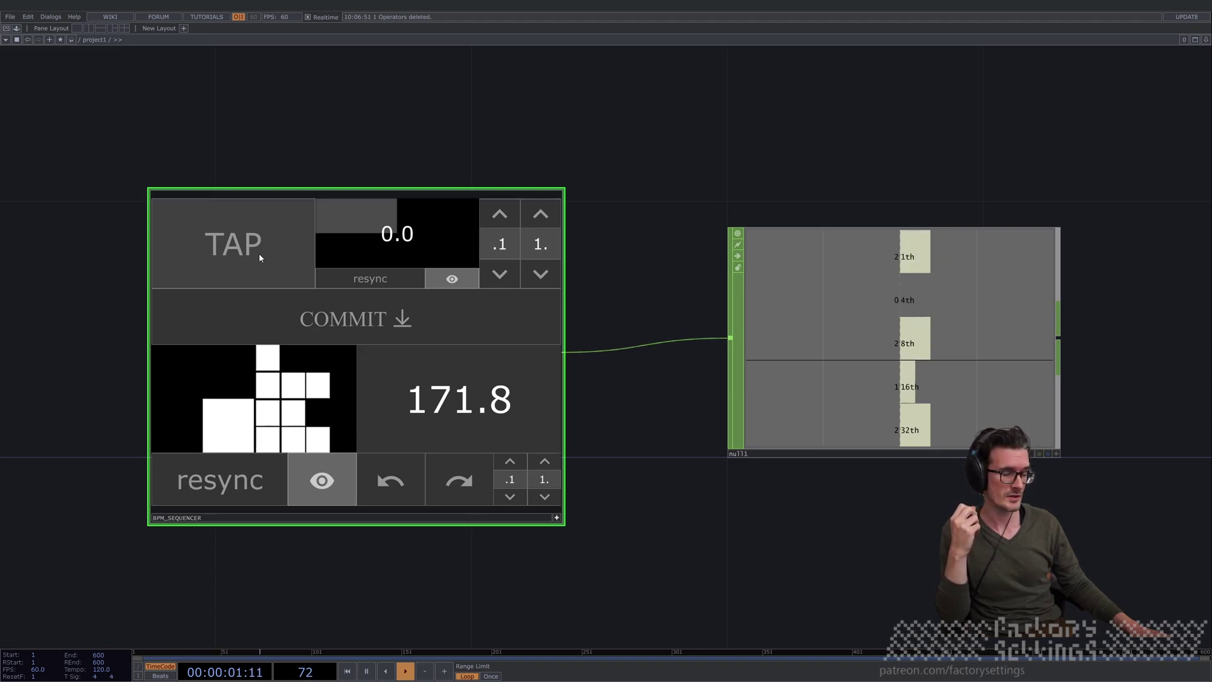
{"action": "left_click", "coordinate": [351, 327]}
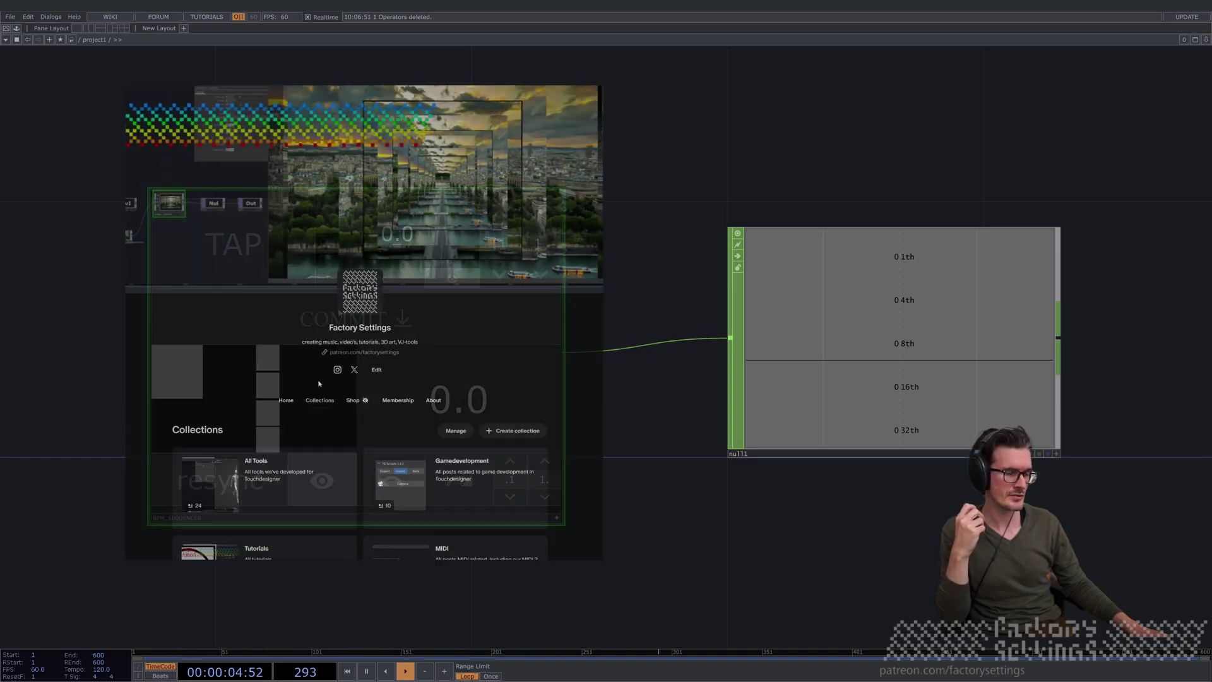
- On the Factory Settings Patreon page, open the 3D models collection and look through its posts down to the circular decal package
{"action": "scroll", "coordinate": [320, 402], "scroll_direction": "down", "scroll_amount": 5}
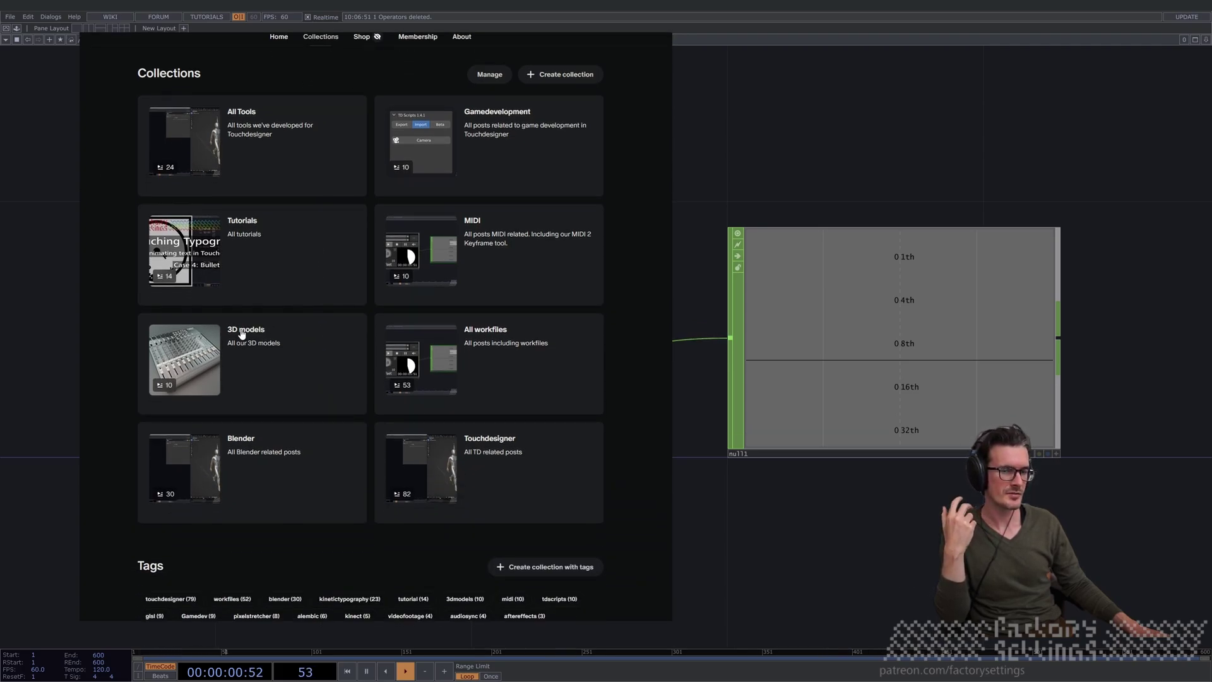
{"action": "left_click", "coordinate": [241, 333]}
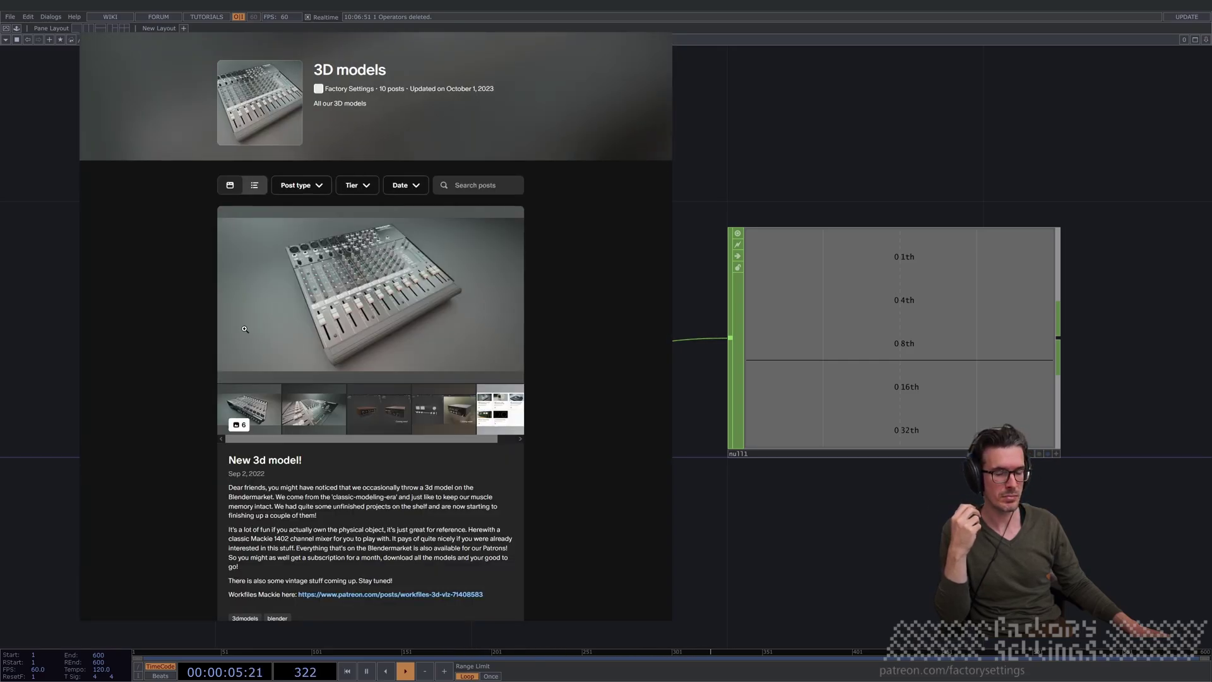
{"action": "scroll", "coordinate": [245, 328], "scroll_direction": "down", "scroll_amount": 12}
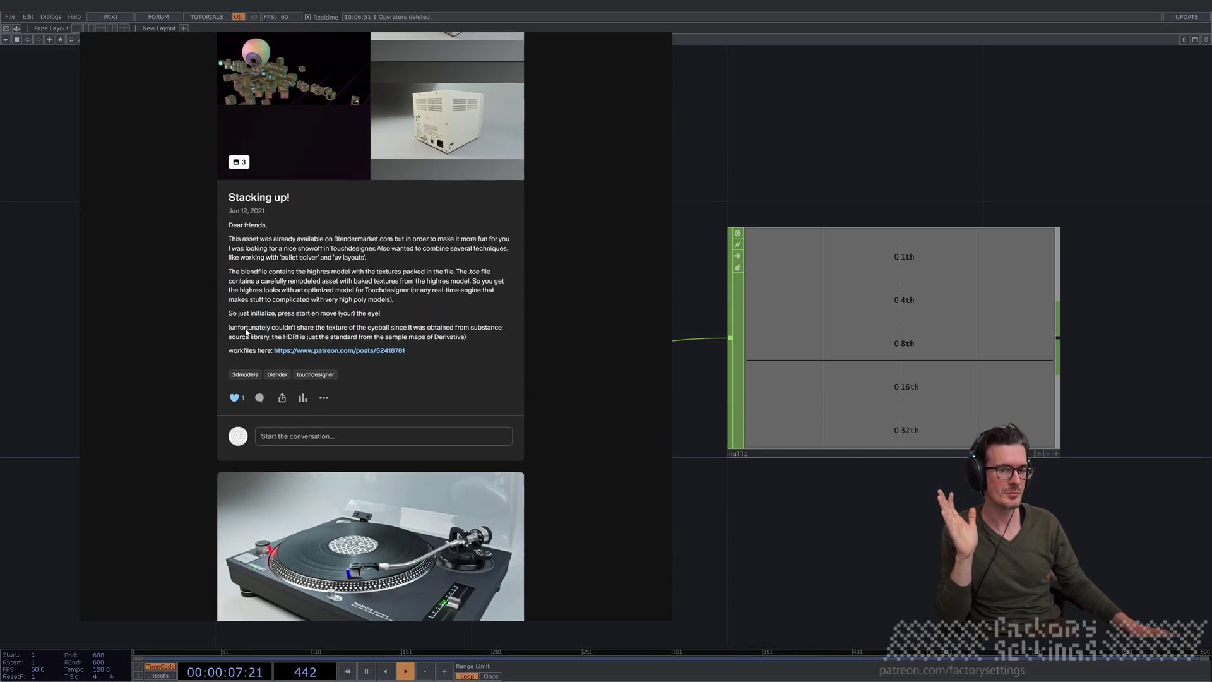
{"action": "scroll", "coordinate": [246, 331], "scroll_direction": "down", "scroll_amount": 8}
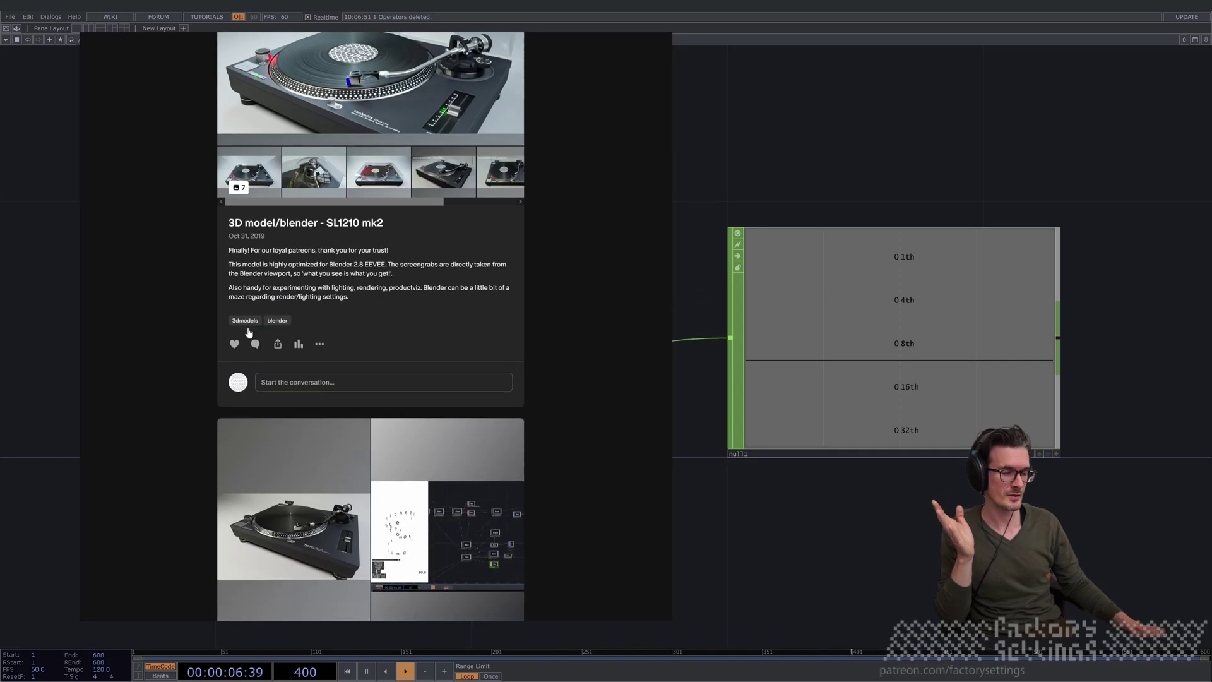
{"action": "scroll", "coordinate": [248, 333], "scroll_direction": "down", "scroll_amount": 12}
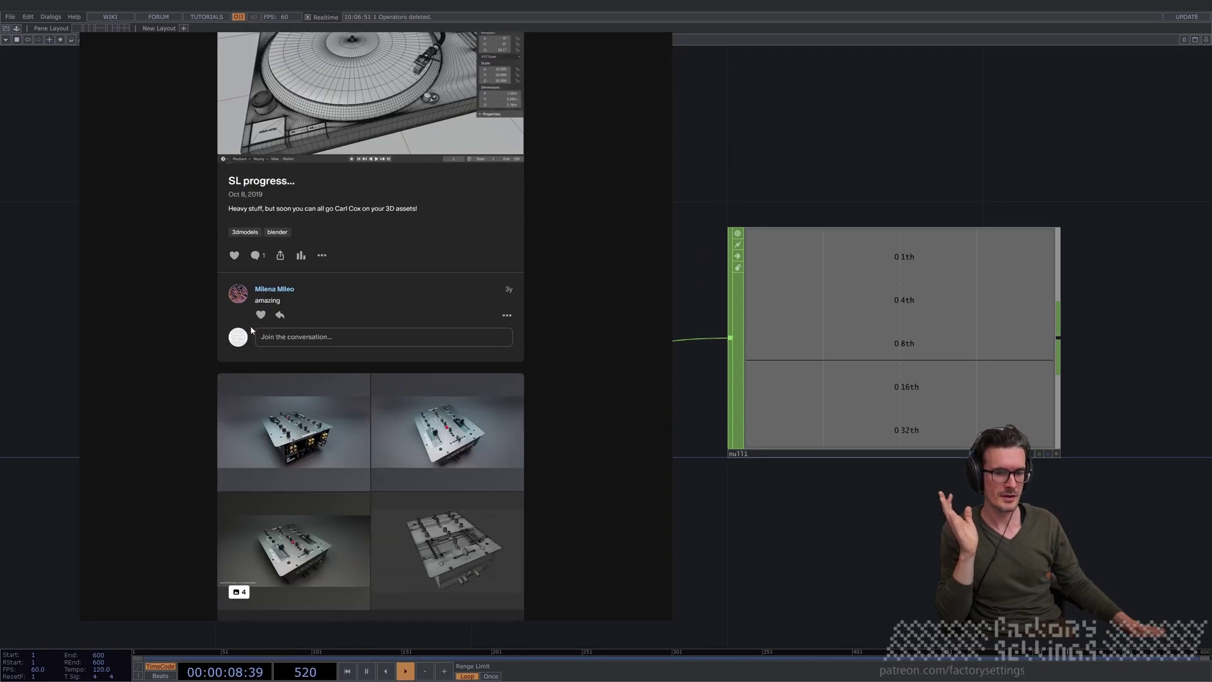
{"action": "scroll", "coordinate": [250, 329], "scroll_direction": "down", "scroll_amount": 15}
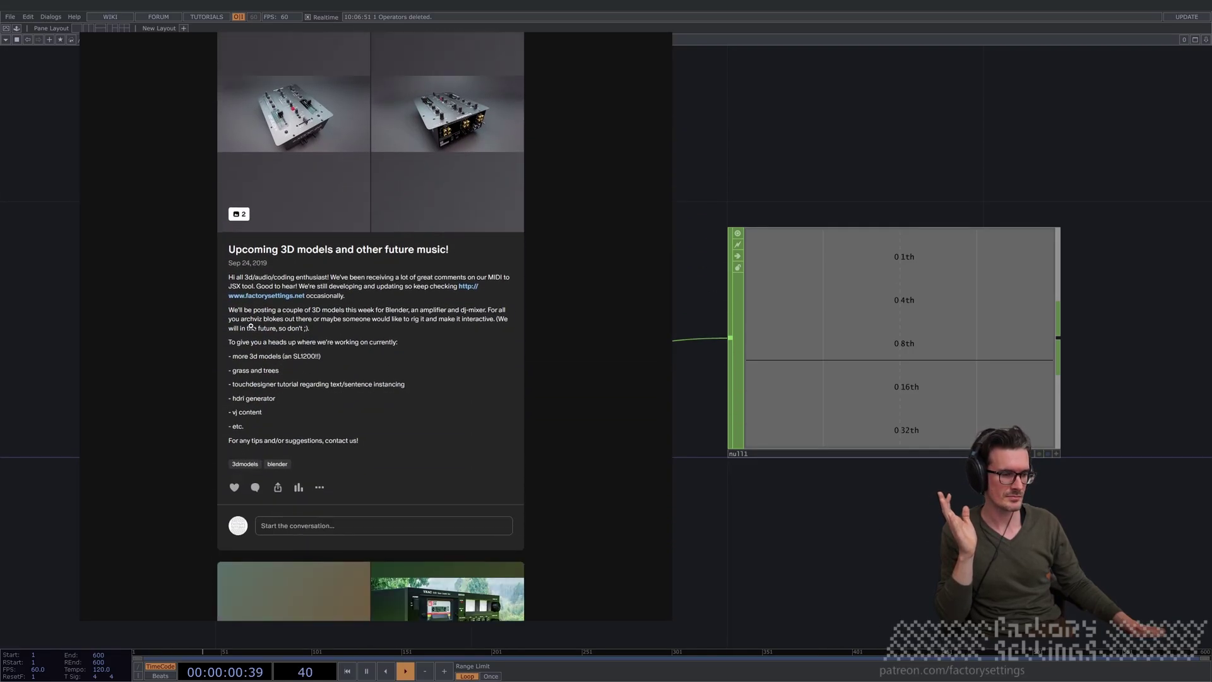
{"action": "scroll", "coordinate": [250, 325], "scroll_direction": "down", "scroll_amount": 15}
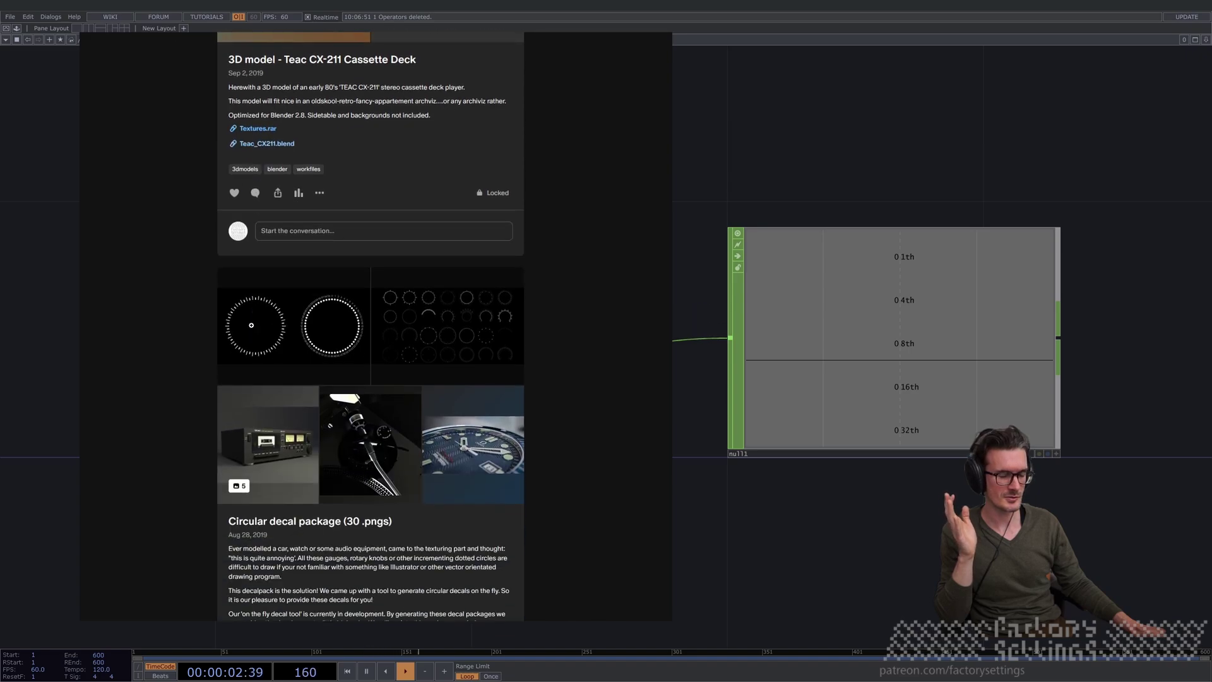
{"action": "scroll", "coordinate": [251, 325], "scroll_direction": "down", "scroll_amount": 5}
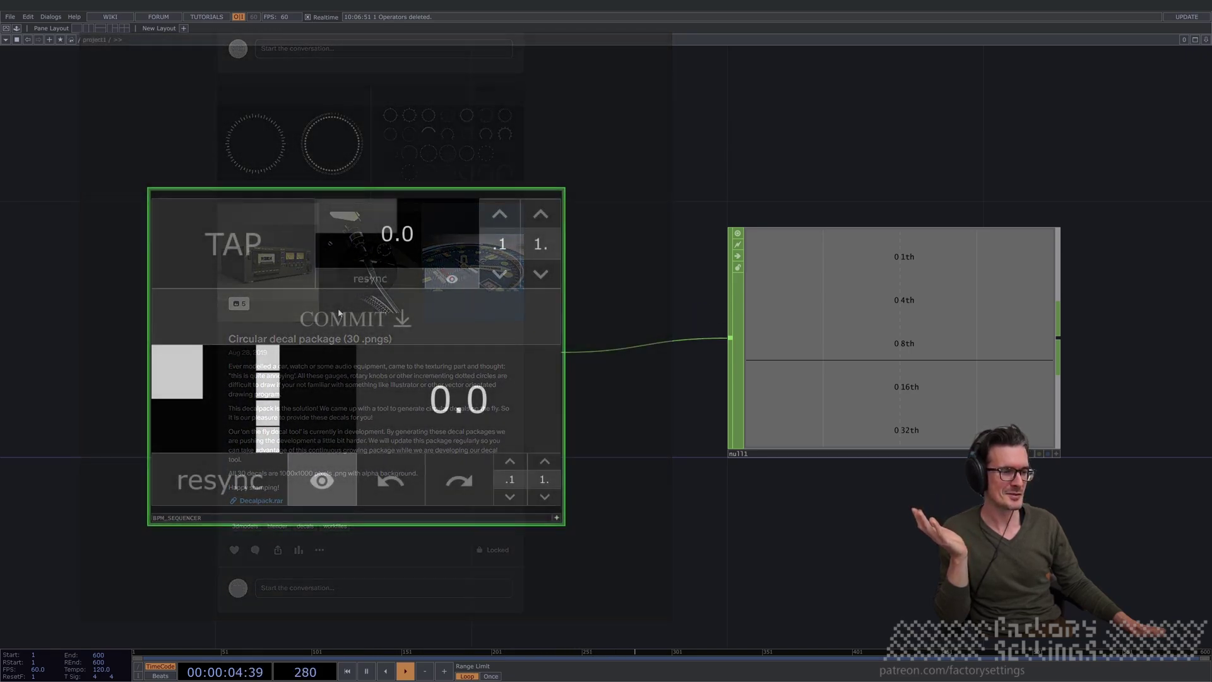